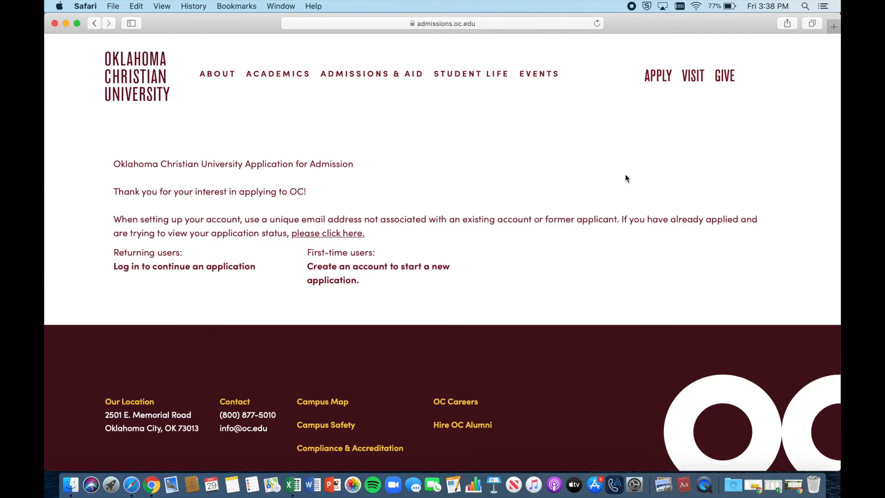
Step: Start a new applicant account with the applicant's email and name, then return to the welcome page
left_click(382, 272)
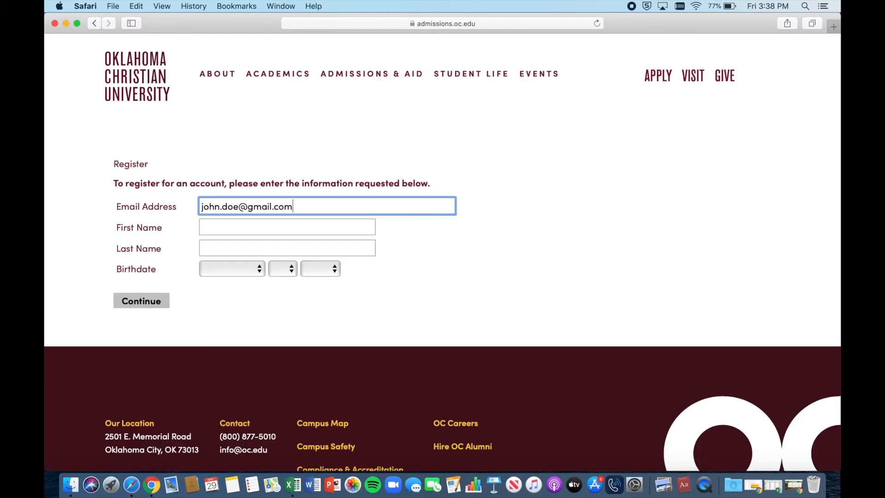
key("Tab")
type("j")
key("BackSpace")
type("John")
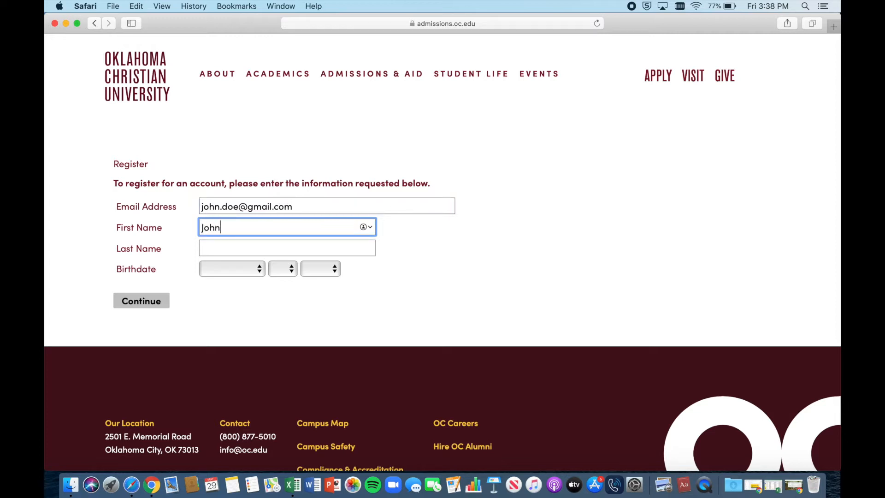
key("Tab")
type("Doe")
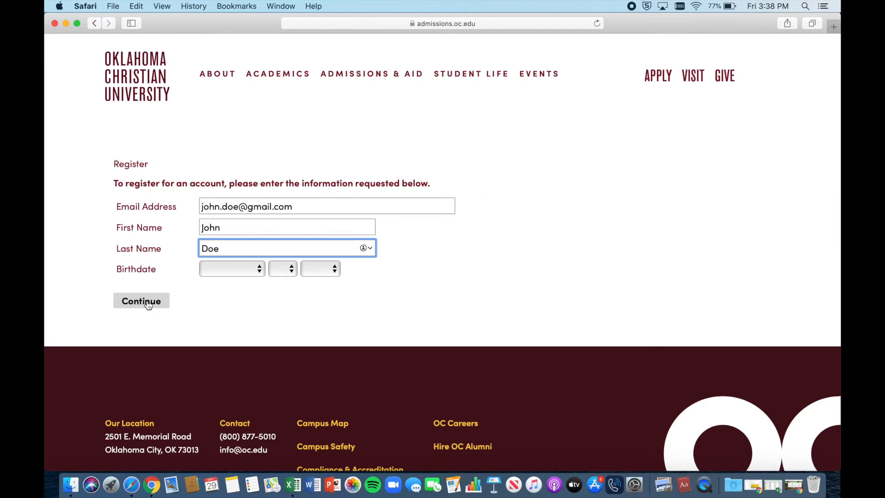
left_click(95, 23)
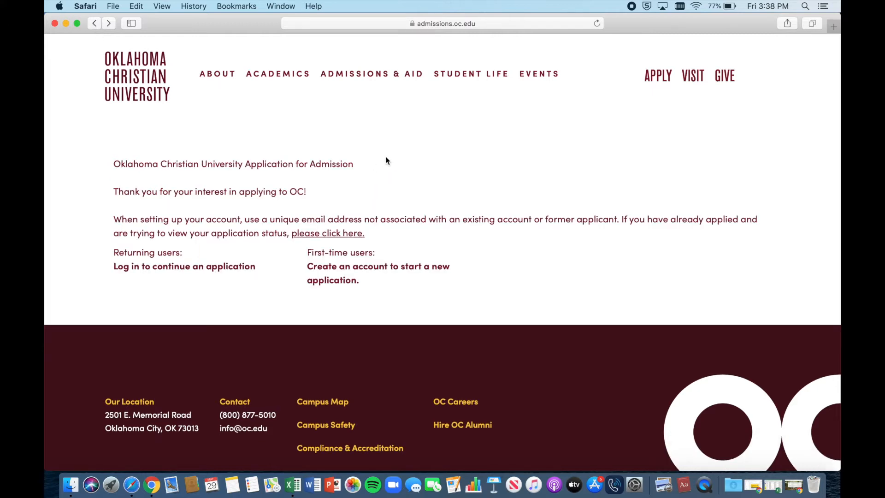
Step: Log in as a returning applicant with the account email address and password
left_click(132, 271)
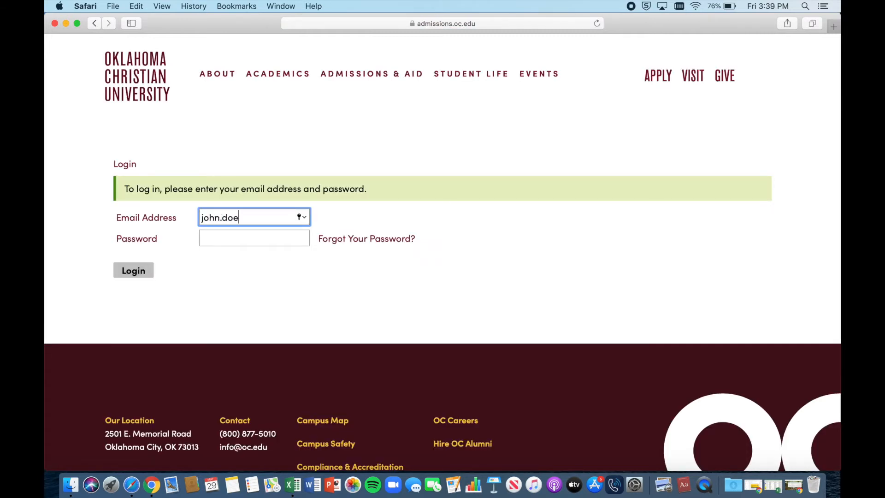
key("Tab")
type("password123")
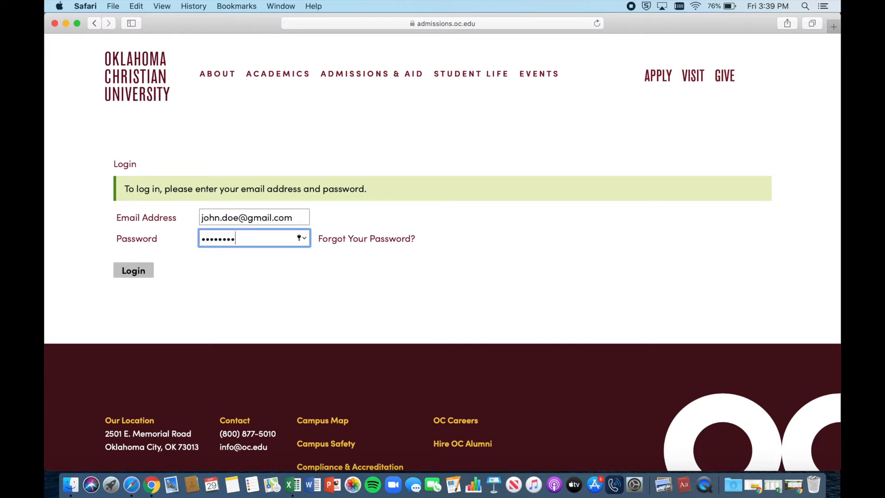
type("!")
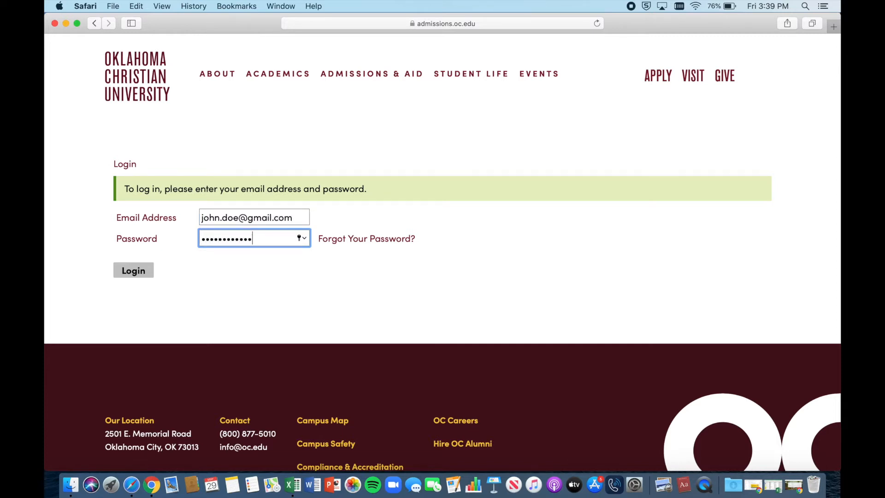
left_click(125, 276)
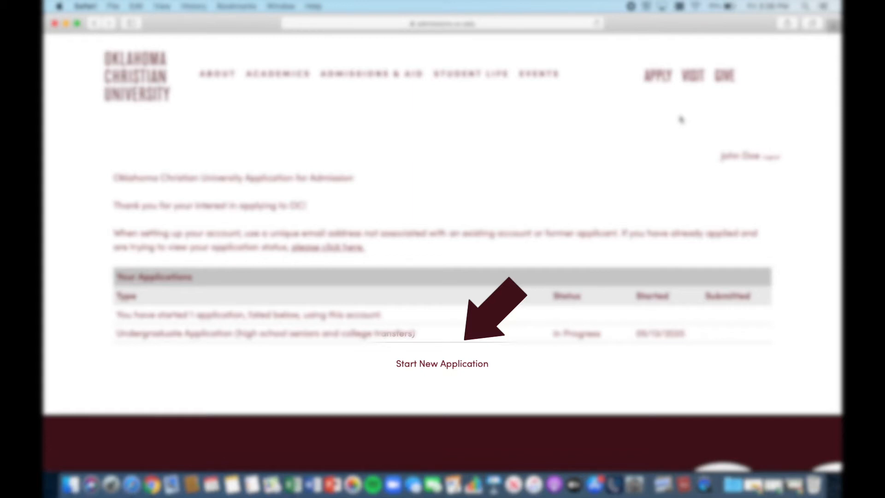
Step: Open the In Progress Undergraduate Application from its Application Details dialog
left_click(335, 334)
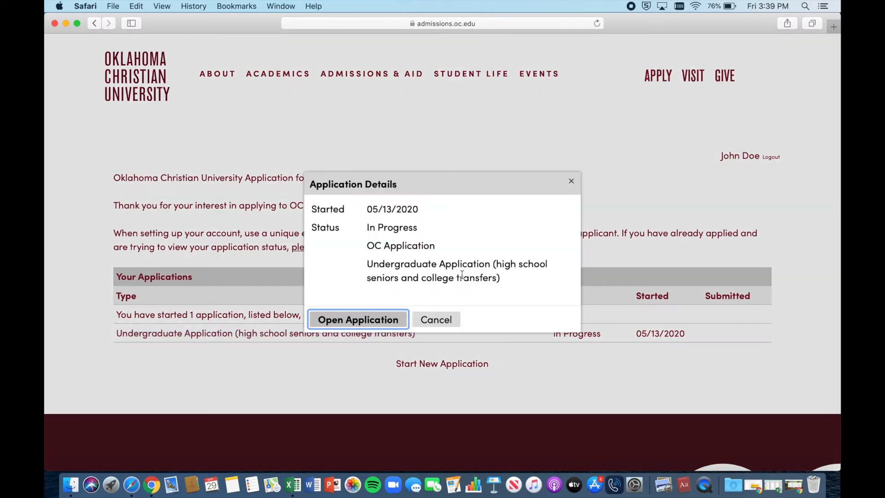
left_click(392, 321)
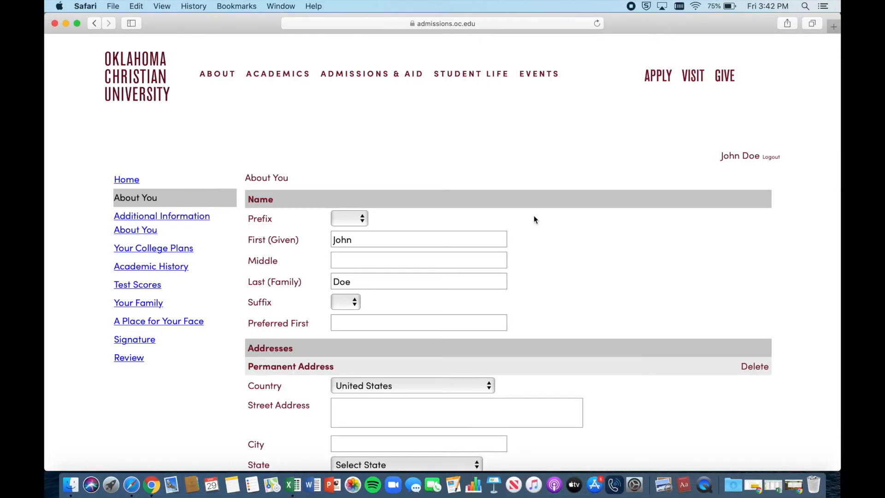
Step: Scroll to the bottom of the About You form and continue to Additional Information
scroll(535, 219, "down", 5)
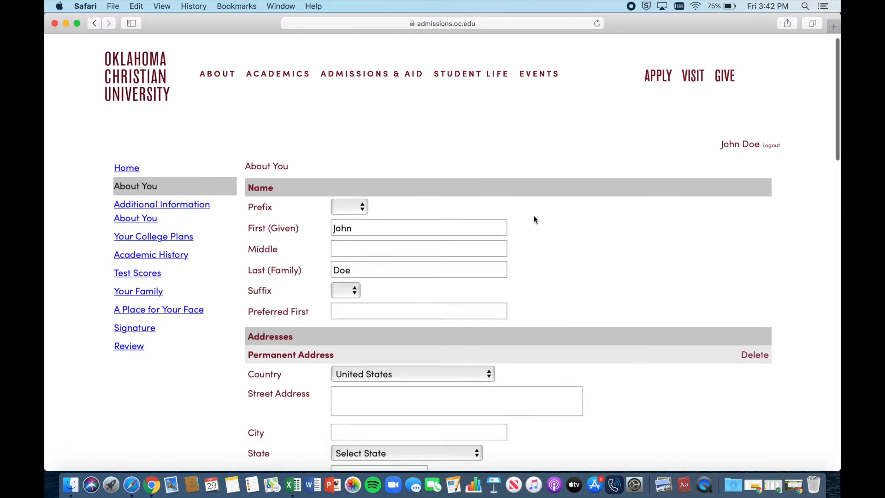
scroll(534, 219, "down", 7)
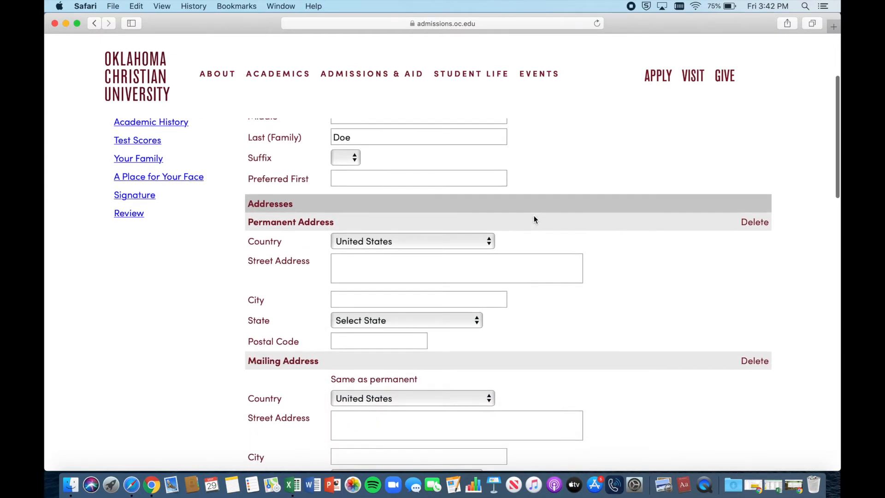
scroll(534, 216, "down", 10)
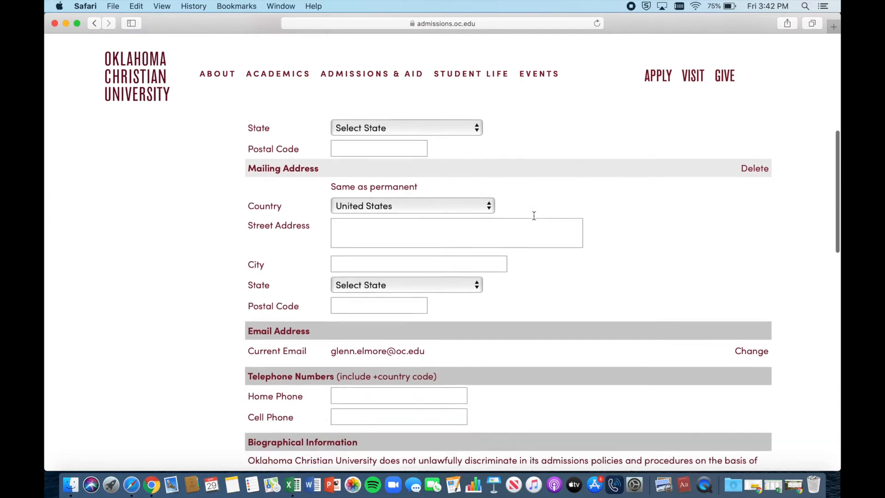
scroll(534, 219, "down", 5)
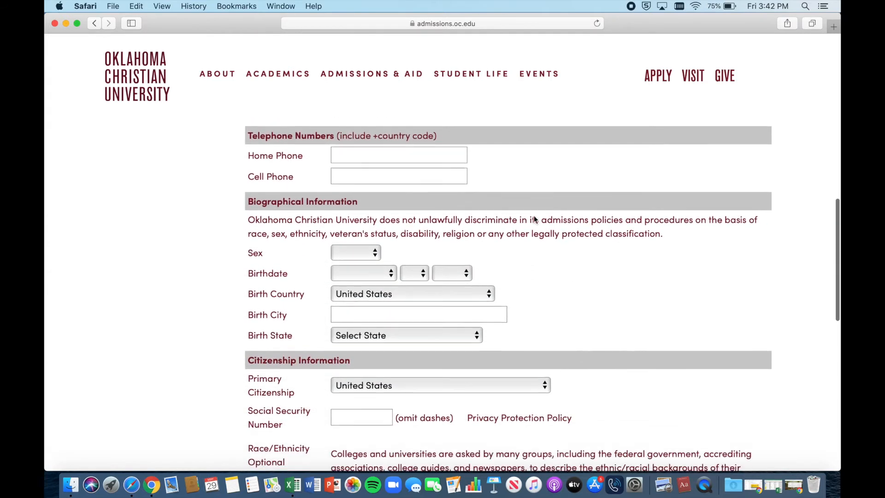
scroll(534, 216, "down", 4)
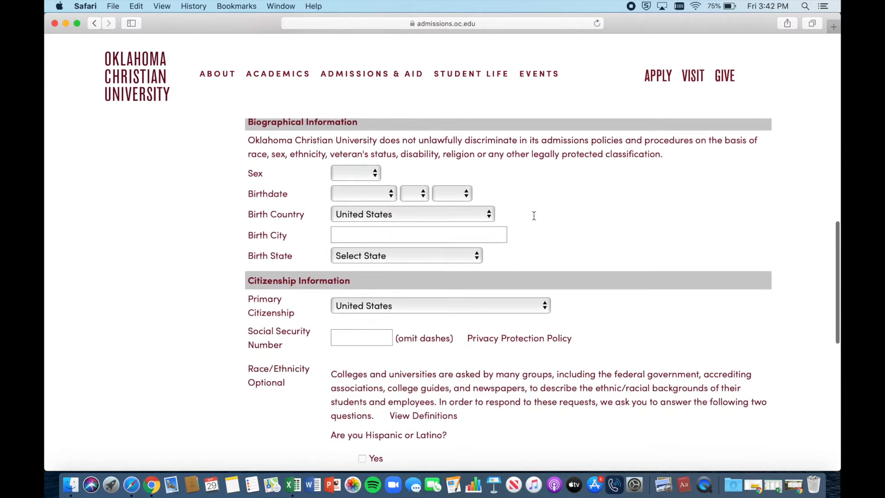
scroll(534, 215, "down", 6)
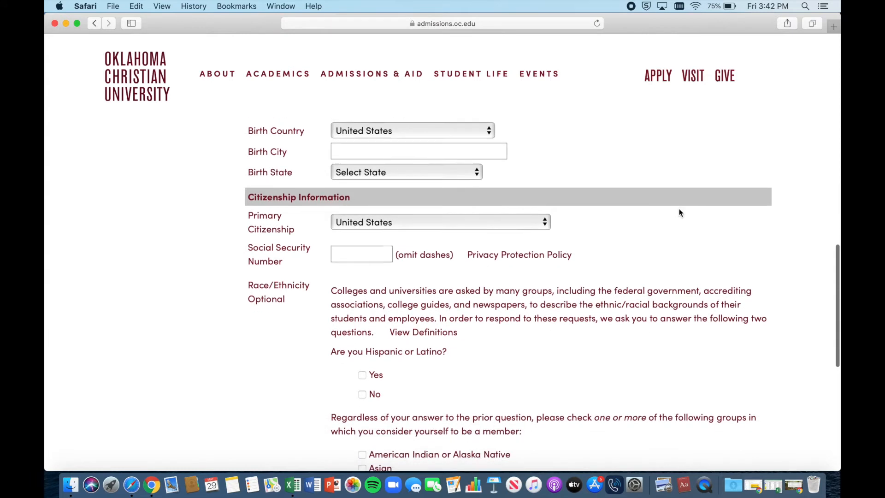
left_click(283, 430)
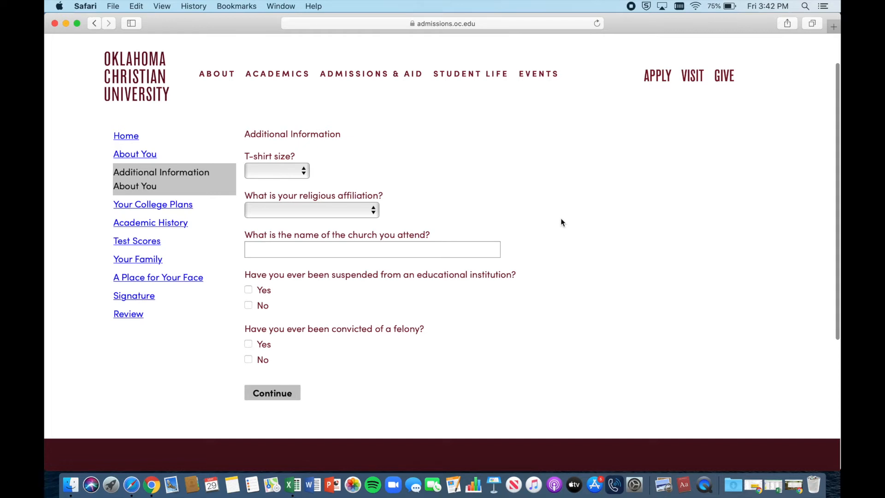
Step: Answer No to both the suspension and felony questions, then continue
left_click(249, 290)
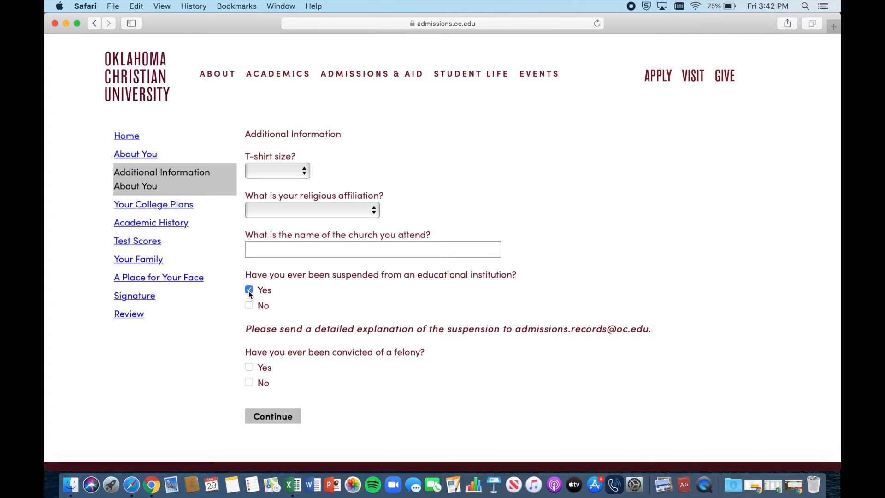
left_click(249, 305)
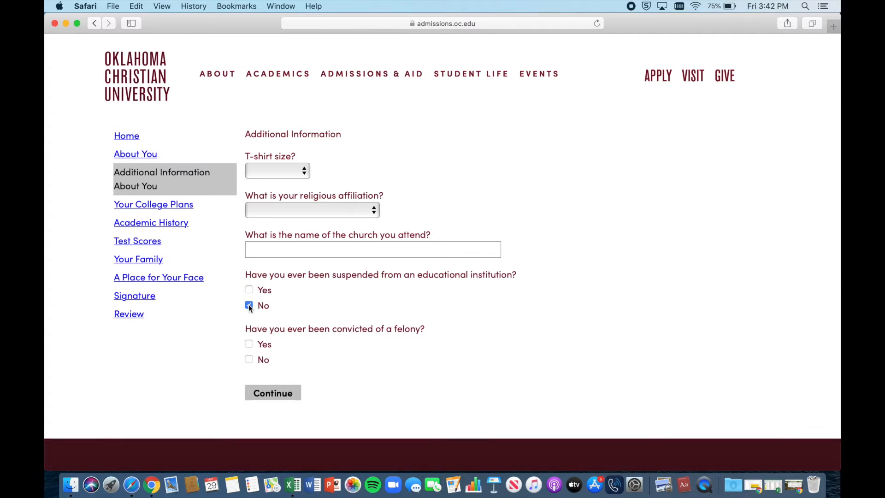
left_click(249, 360)
left_click(283, 394)
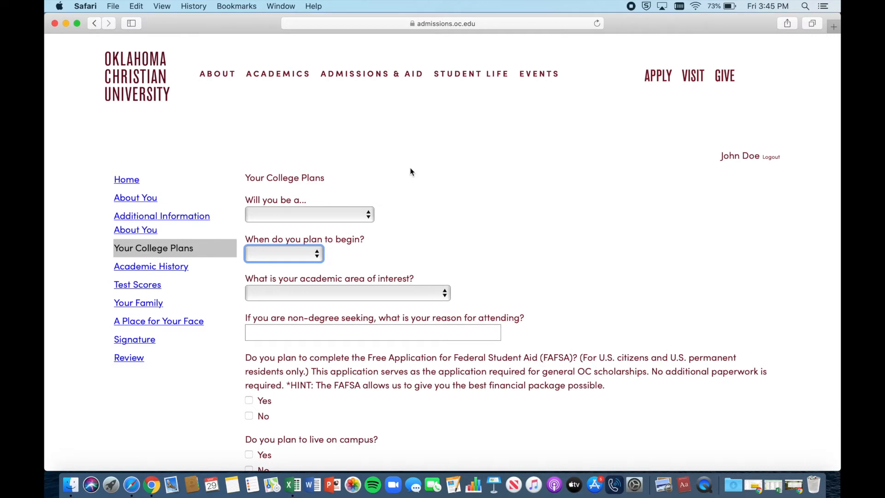
Step: Set the student type to Freshman and the start term to Fall 2021
scroll(410, 171, "down", 1)
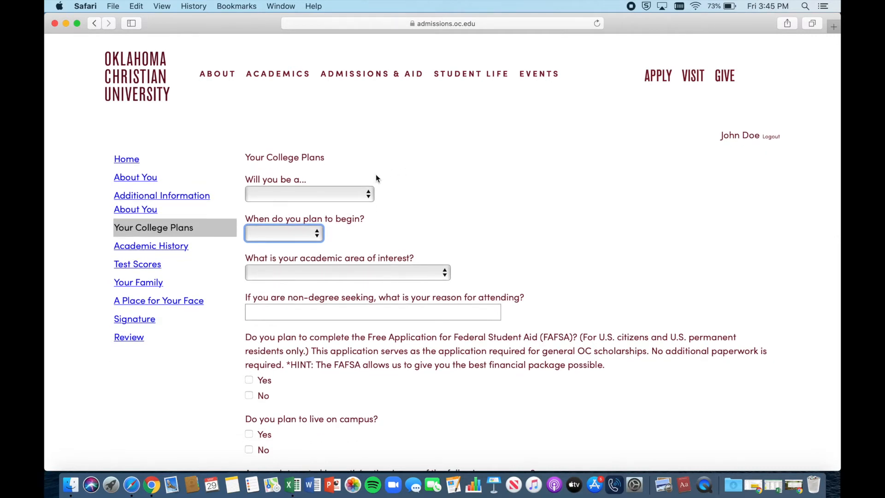
left_click(354, 196)
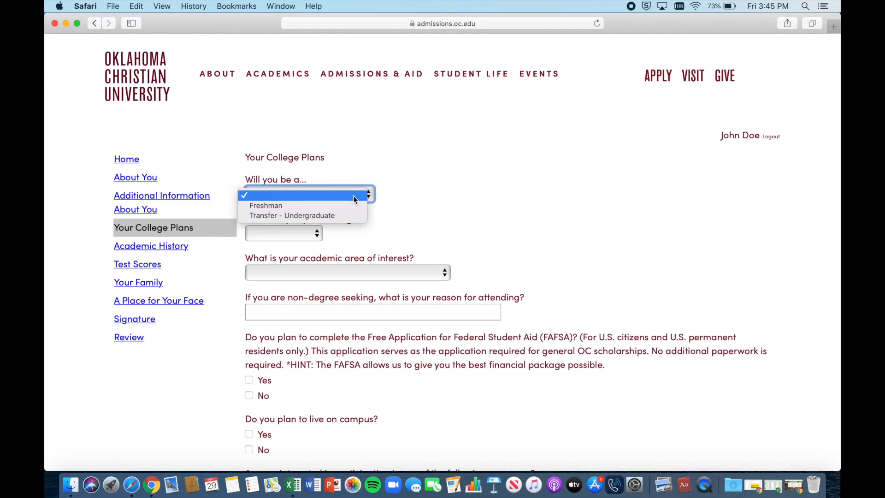
left_click(348, 206)
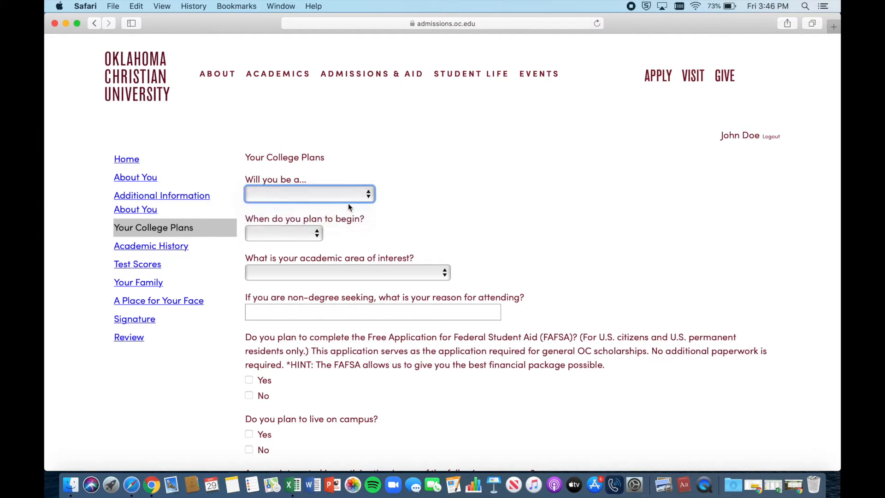
left_click(318, 235)
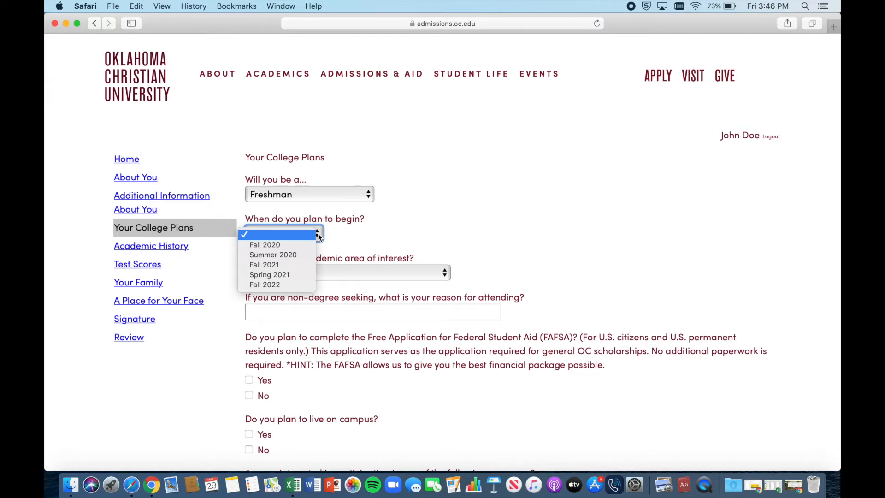
left_click(301, 264)
Step: Replace the initial Medical Studies / Pre-Med choice with area Not Sure and program Undecided
scroll(526, 275, "down", 2)
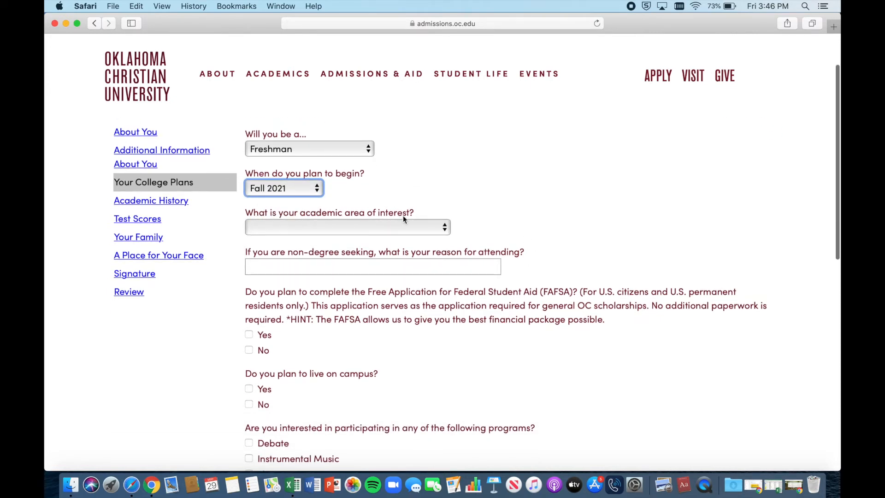
left_click(416, 227)
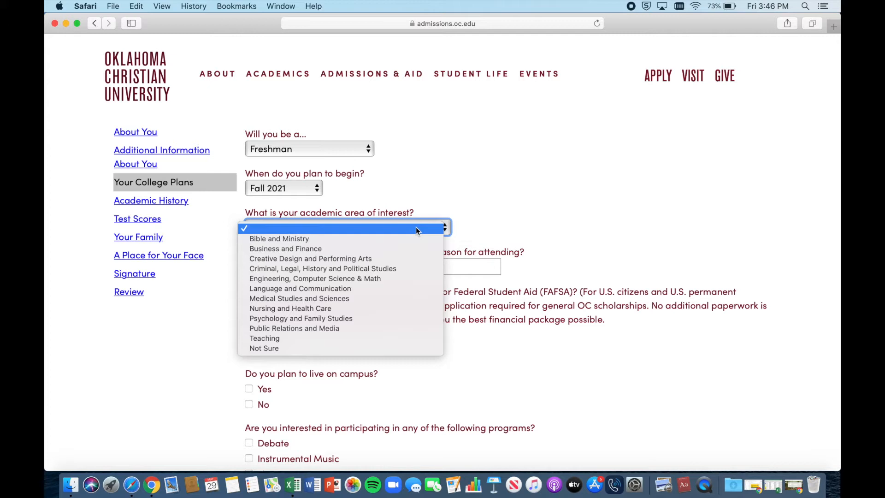
left_click(391, 299)
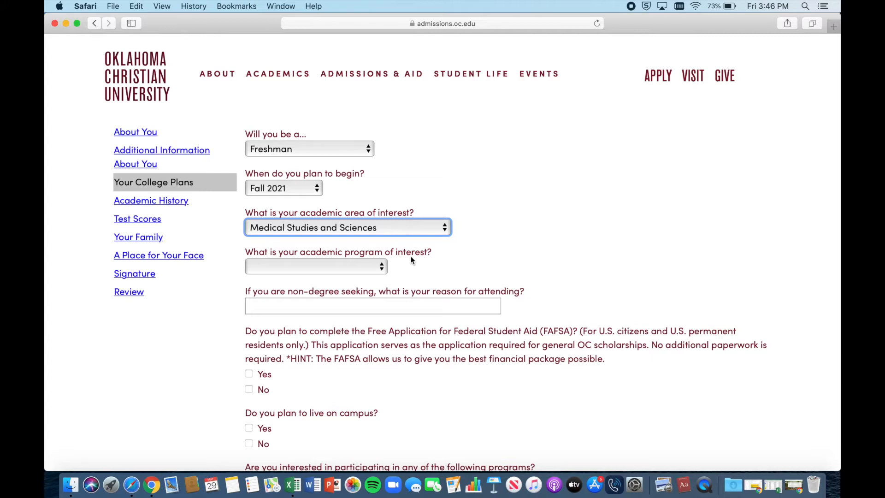
left_click(382, 268)
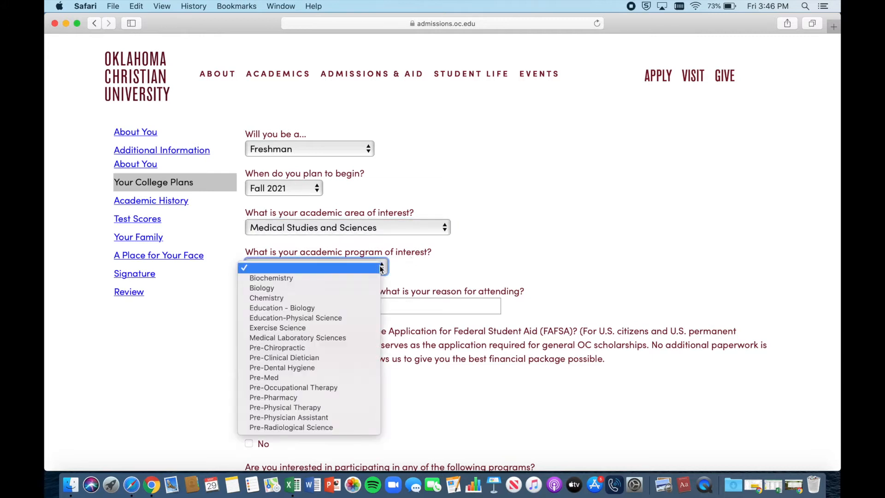
left_click(350, 385)
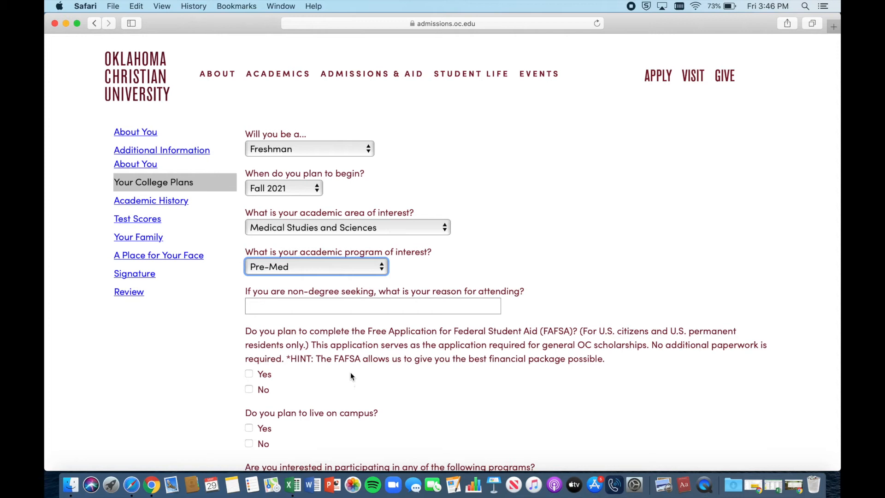
left_click(406, 232)
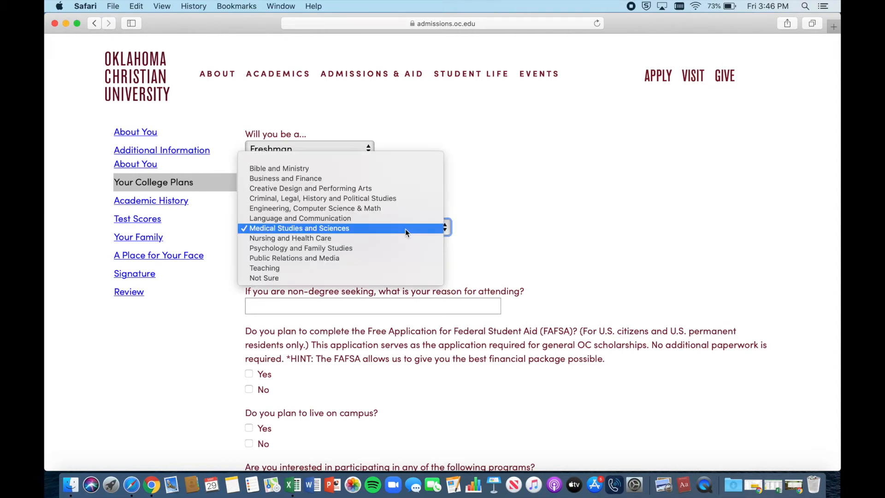
left_click(343, 278)
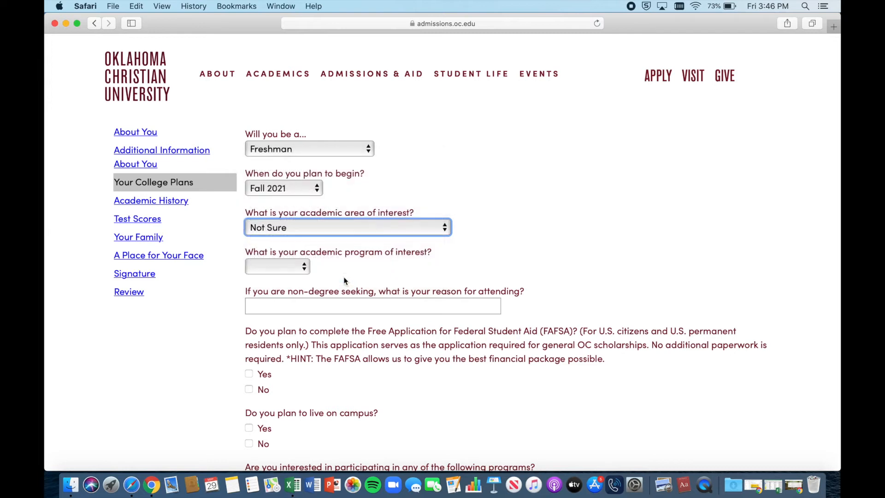
left_click(297, 270)
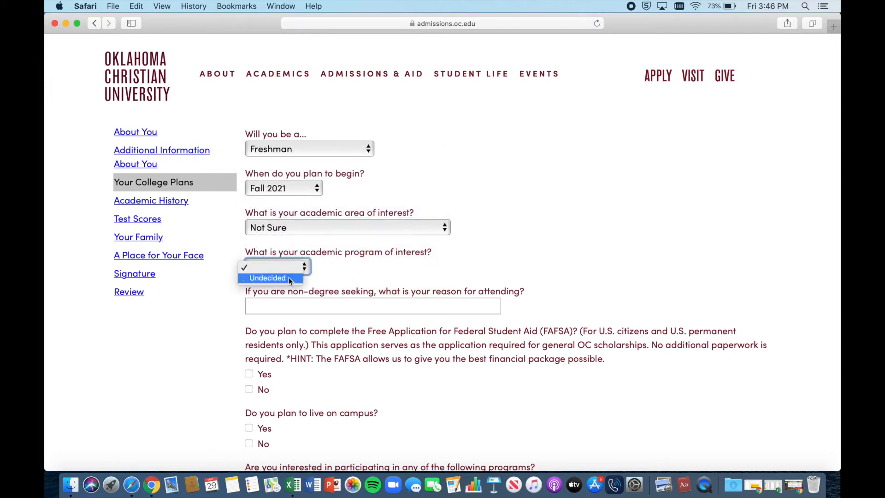
left_click(288, 278)
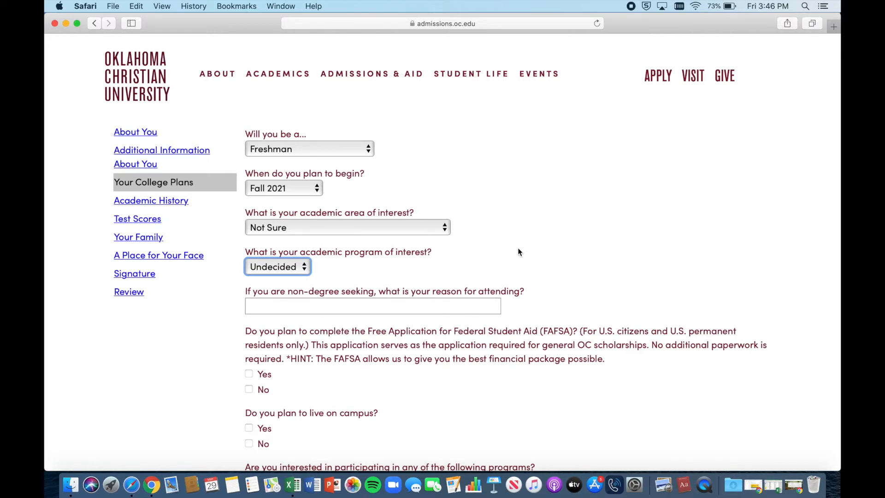
scroll(520, 251, "down", 3)
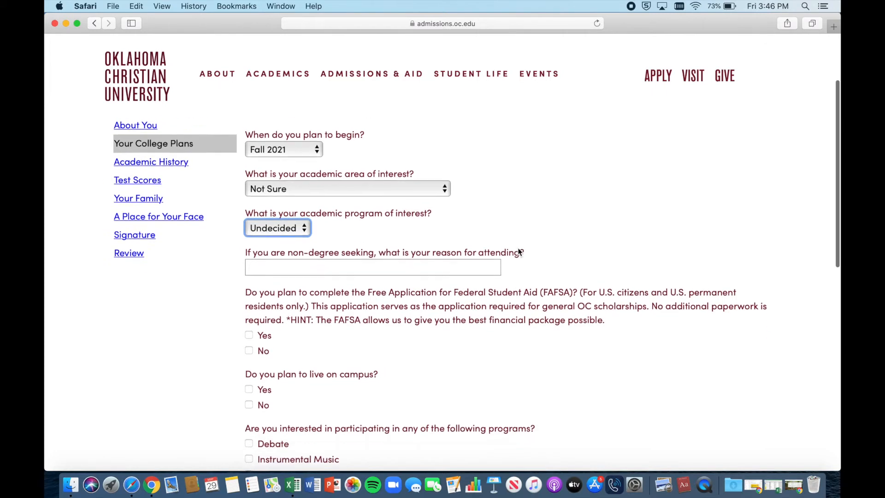
Step: Answer Yes to completing the FAFSA and to living on campus
scroll(518, 251, "down", 1)
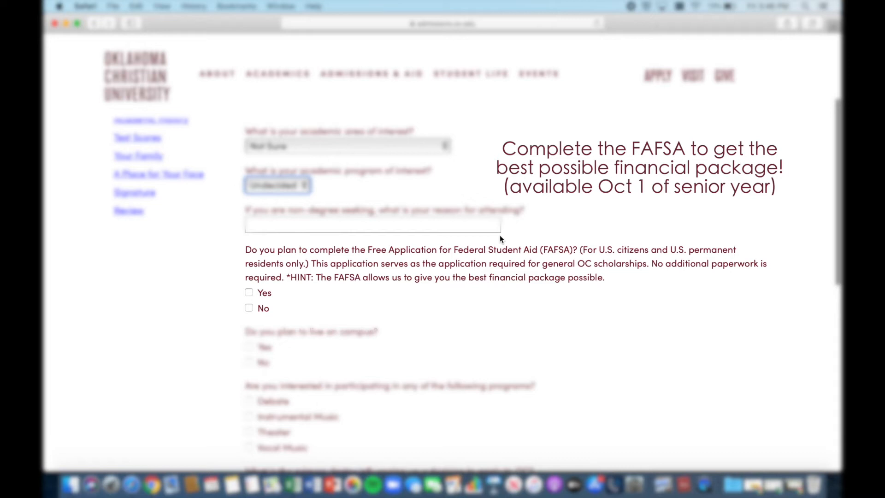
scroll(288, 309, "down", 1)
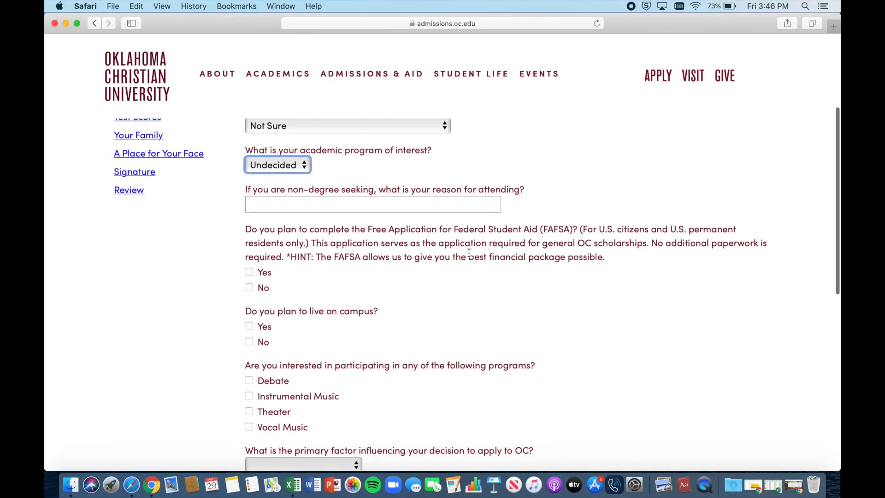
left_click(249, 272)
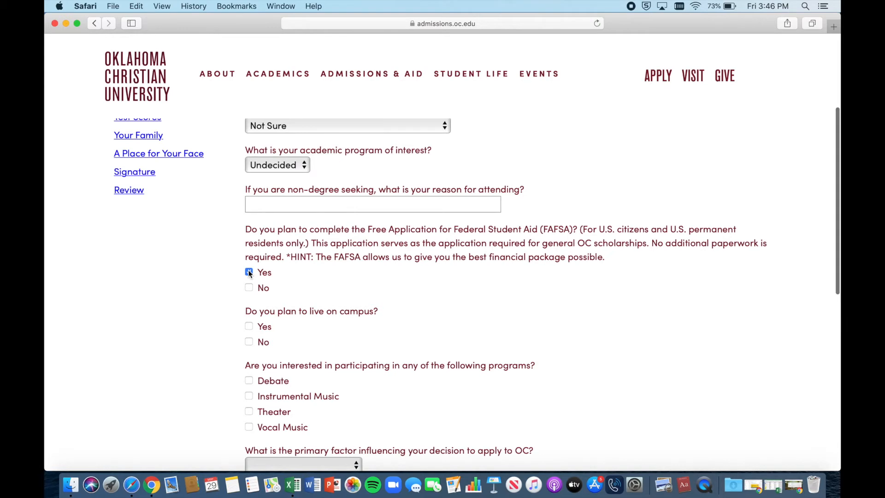
scroll(367, 296, "down", 3)
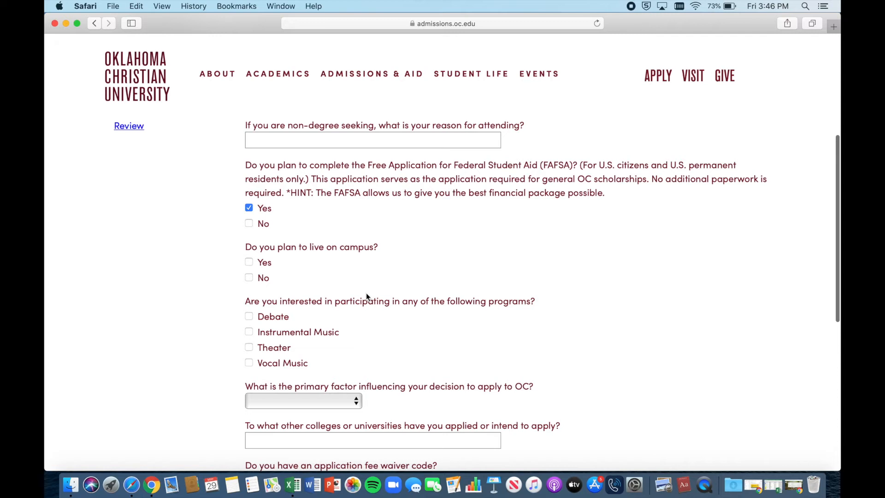
scroll(366, 296, "down", 1)
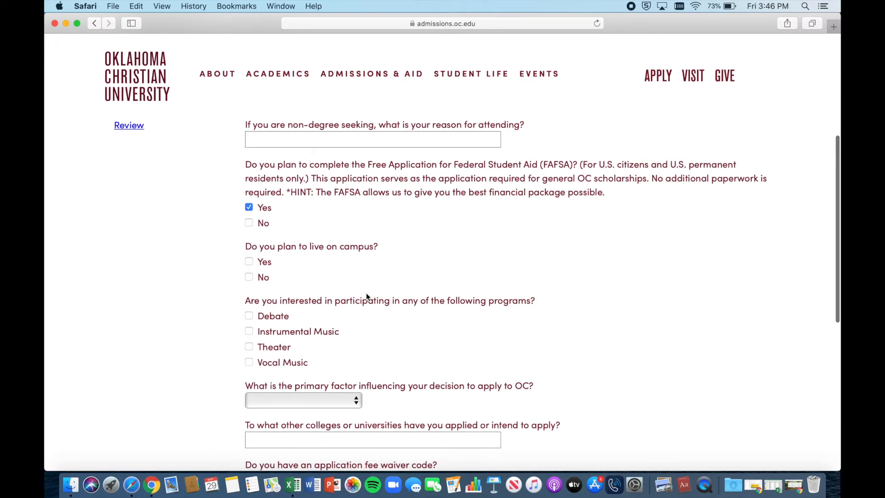
left_click(248, 261)
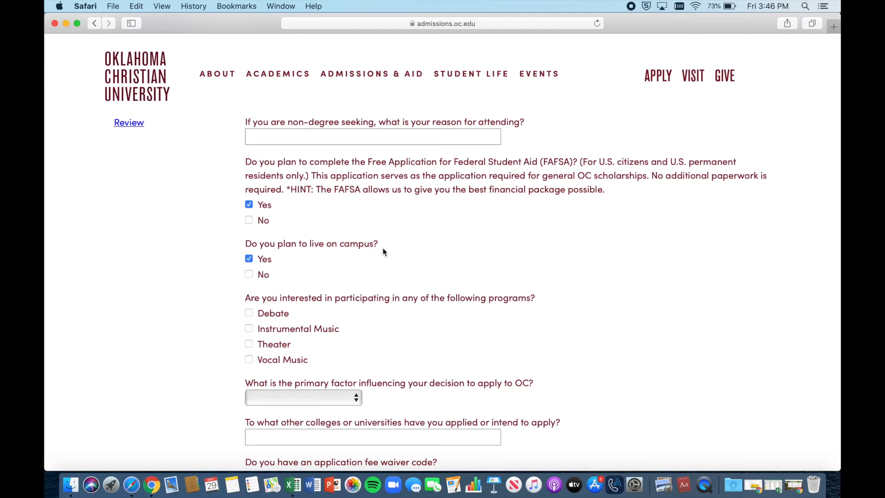
Step: Check Vocal Music among the programs of interest
scroll(373, 289, "down", 2)
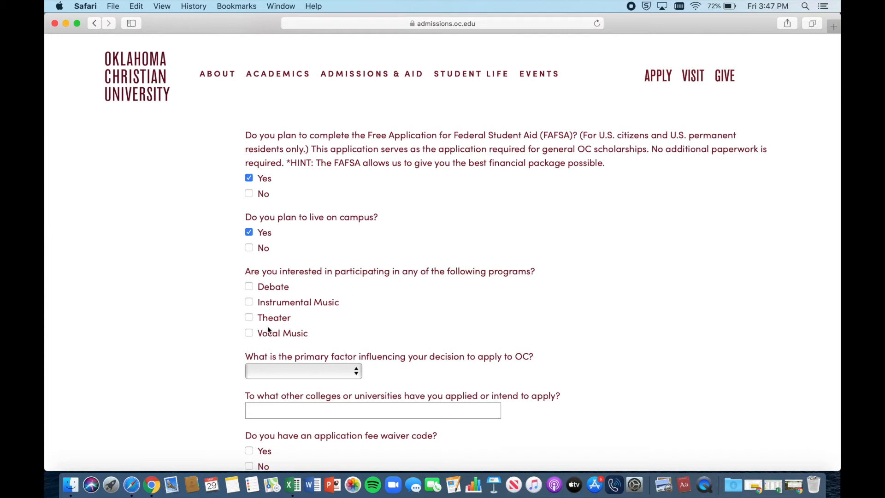
left_click(248, 334)
scroll(357, 306, "down", 2)
scroll(449, 253, "down", 2)
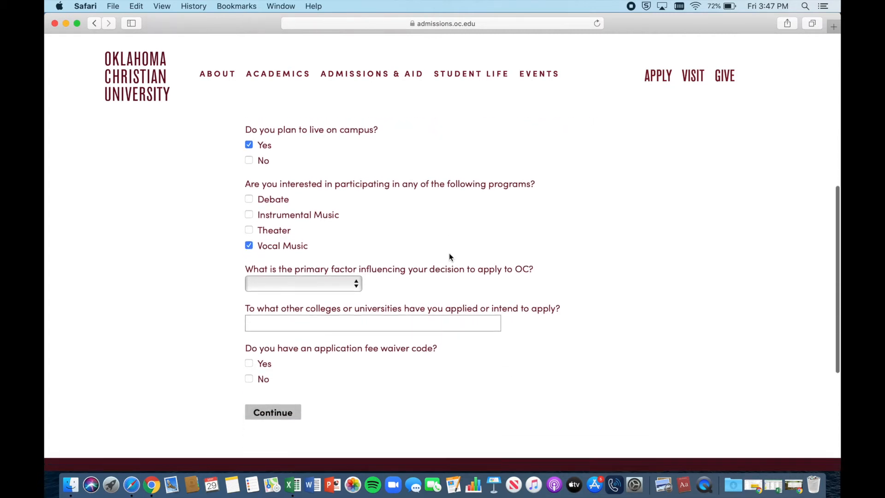
scroll(370, 281, "down", 1)
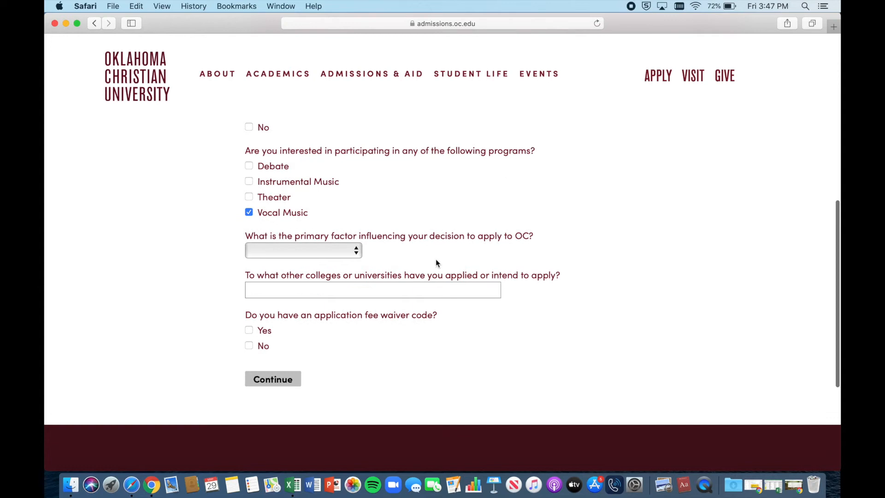
left_click(344, 253)
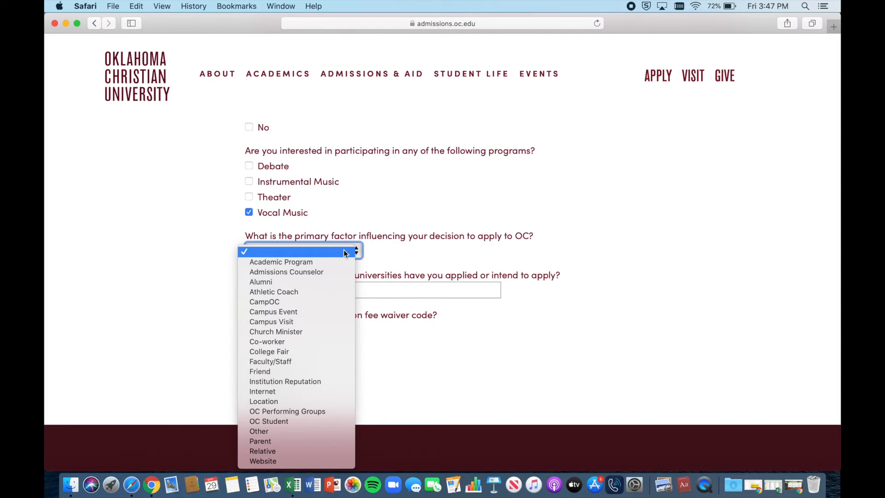
Step: Choose Admissions Counselor as the primary factor and enter the application fee waiver code
left_click(334, 273)
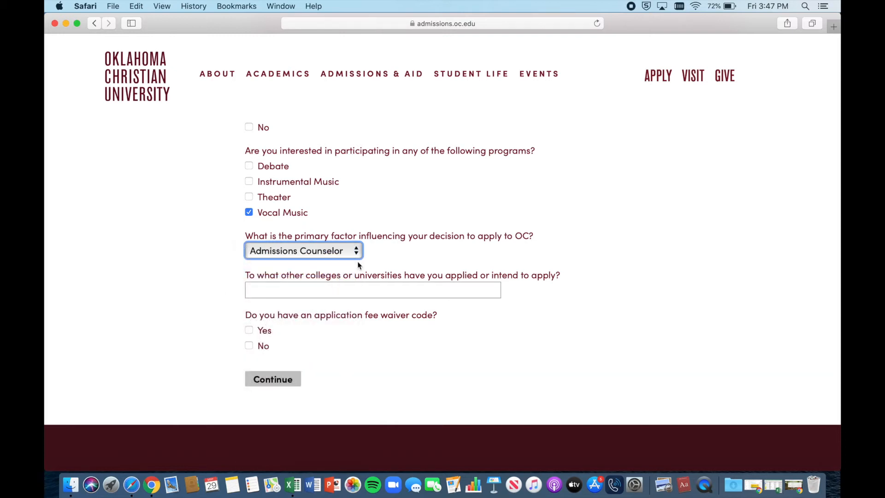
scroll(501, 253, "down", 1)
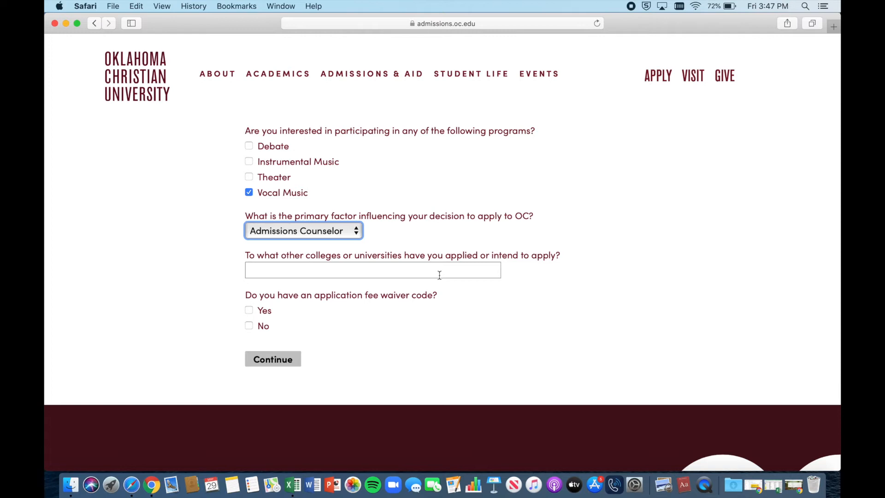
scroll(390, 272, "down", 1)
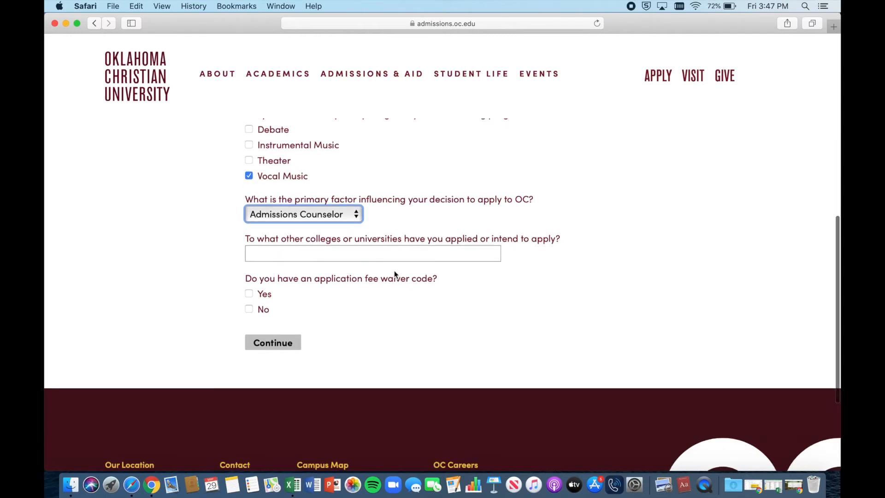
left_click(249, 294)
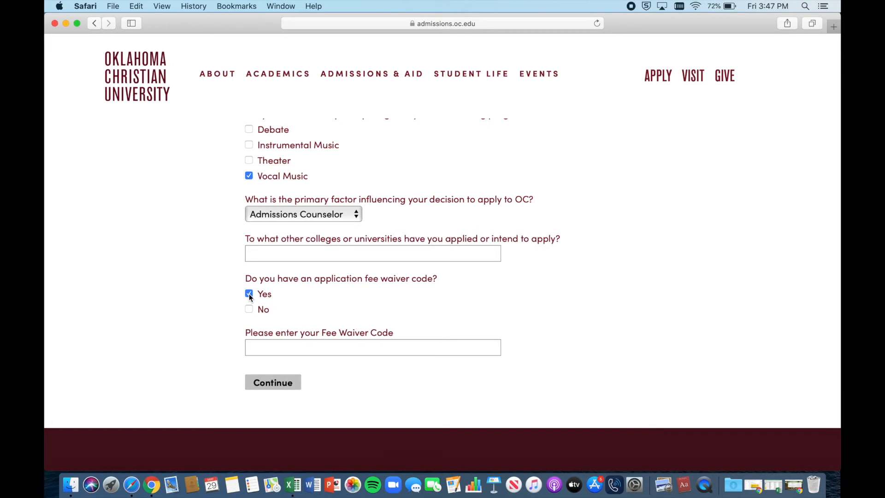
left_click(279, 346)
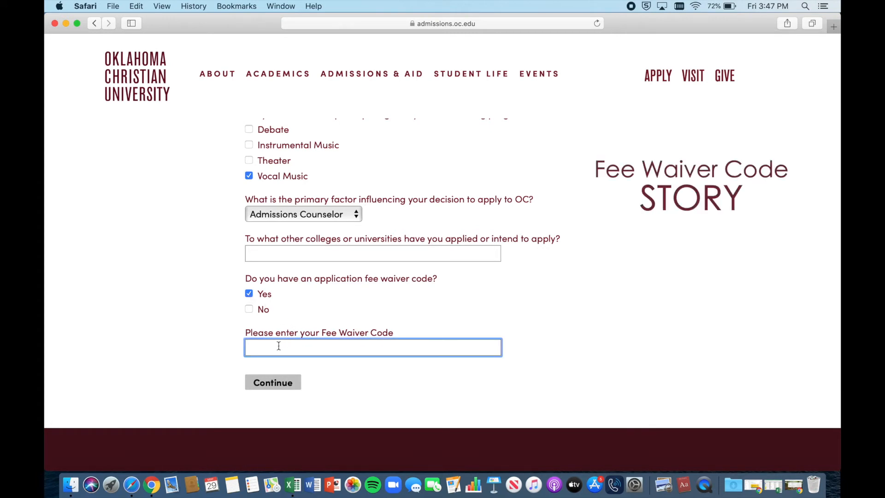
type("STORY")
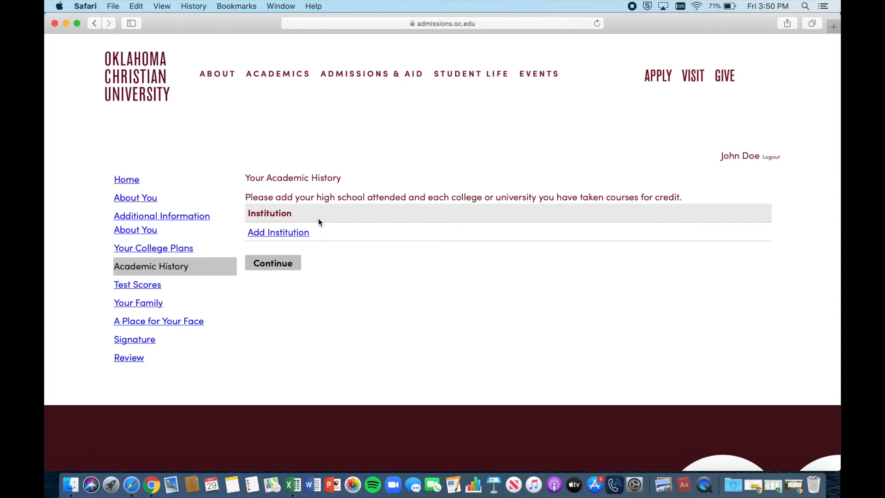
Step: Add an institution, searching by name to select Pauls Valley Senior High School
left_click(297, 233)
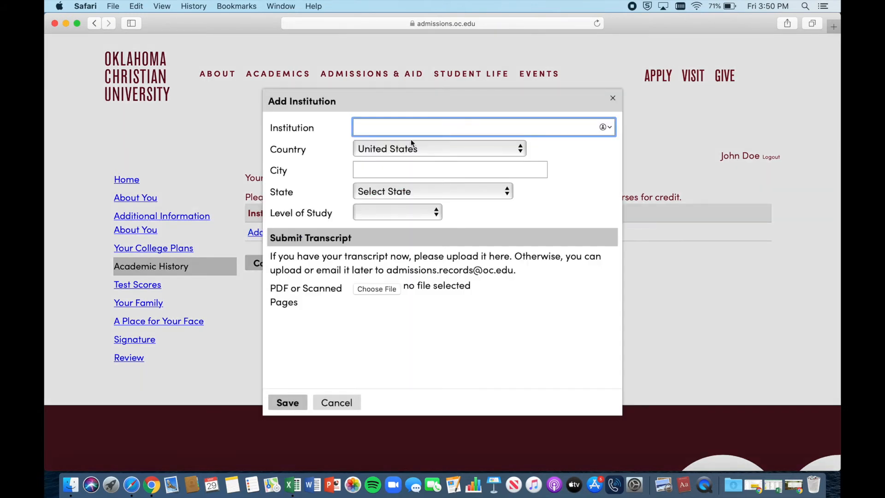
type("Pauls")
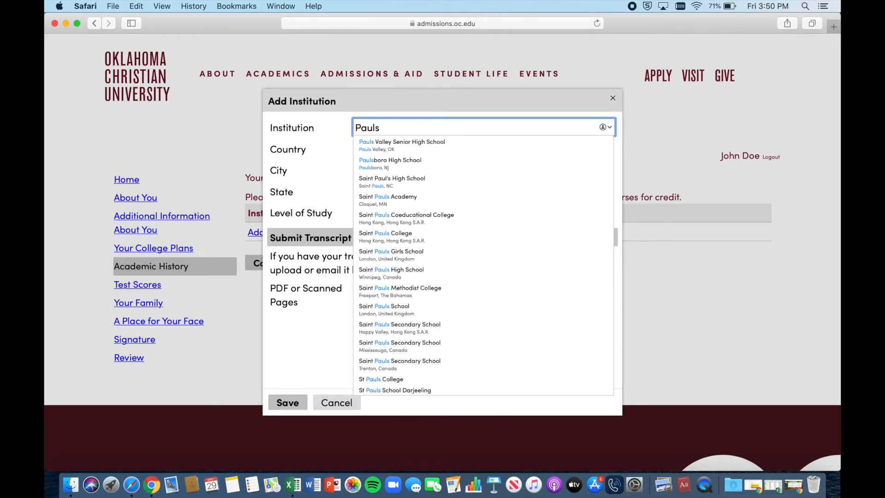
type(" Valley")
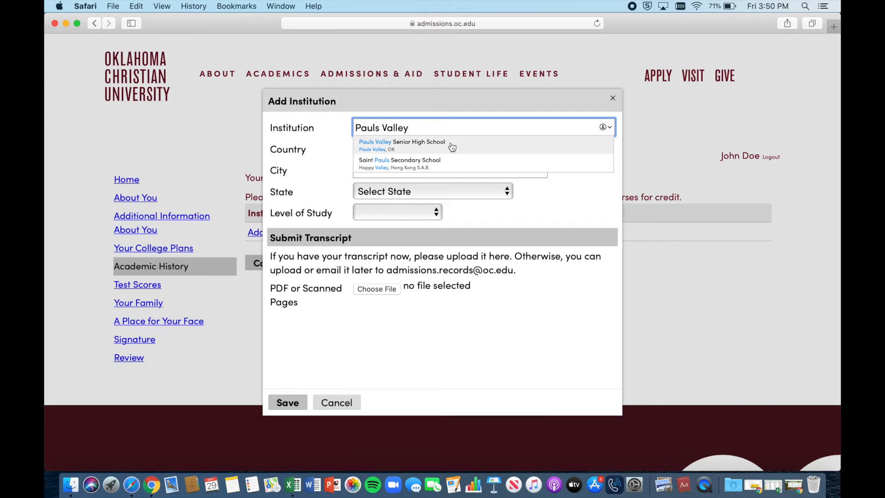
type("HS")
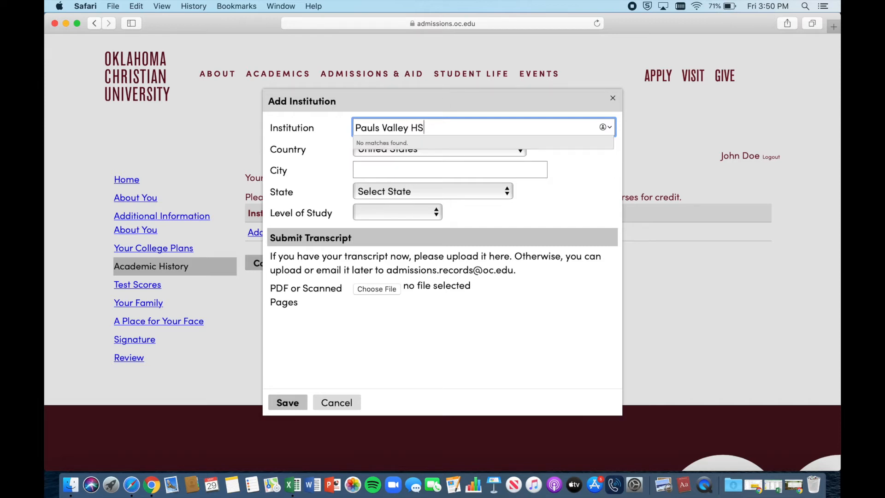
key("BackSpace")
key("BackSpace")
key("BackSpace")
key("BackSpace")
key("BackSpace")
key("BackSpace")
key("BackSpace")
key("BackSpace")
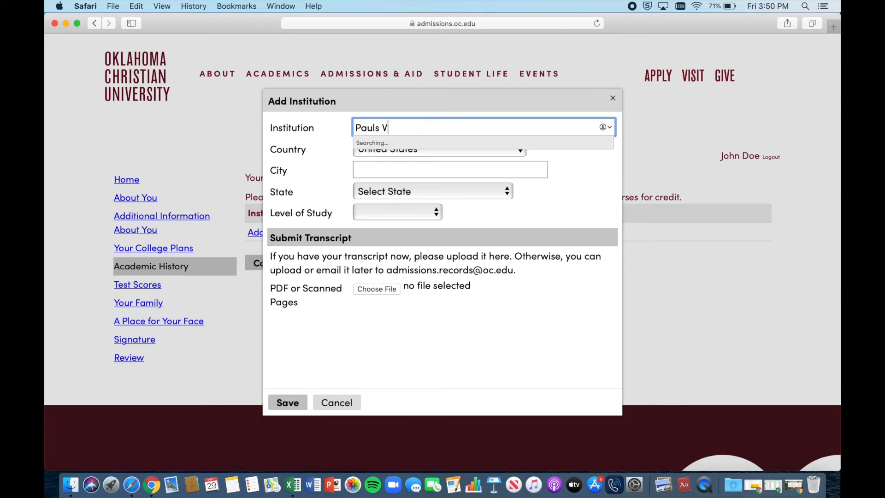
key("BackSpace")
key("BackSpace")
key("BackSpace")
key("BackSpace")
key("BackSpace")
key("BackSpace")
type("VHS")
key("super+a")
type("Pauls Vall")
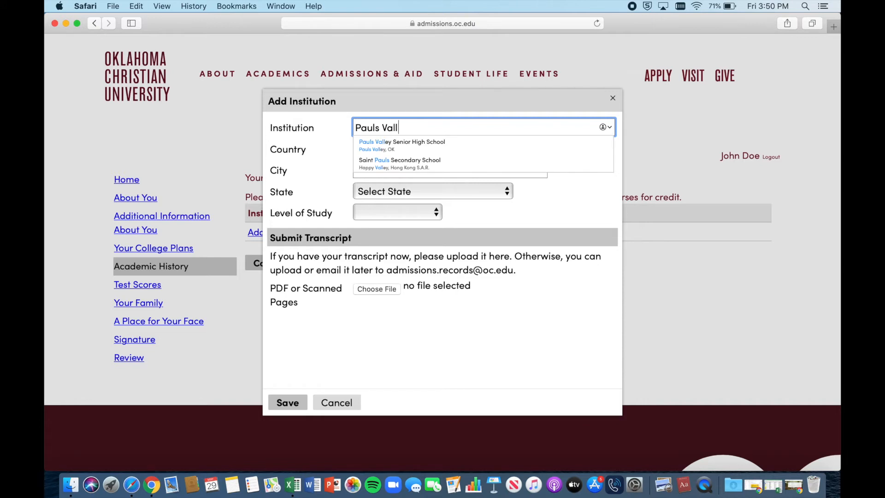
left_click(434, 147)
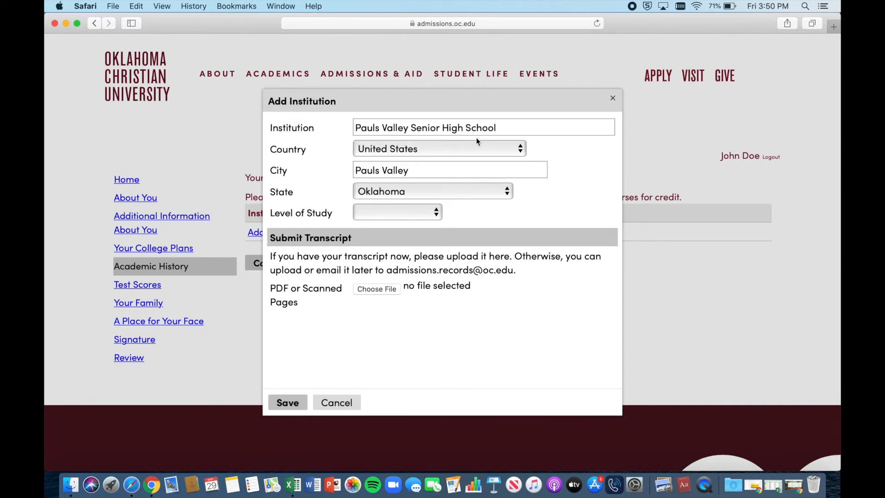
Step: Set level of study to High School, GPA 3.5 on a 4.0 scale, and save
left_click(430, 215)
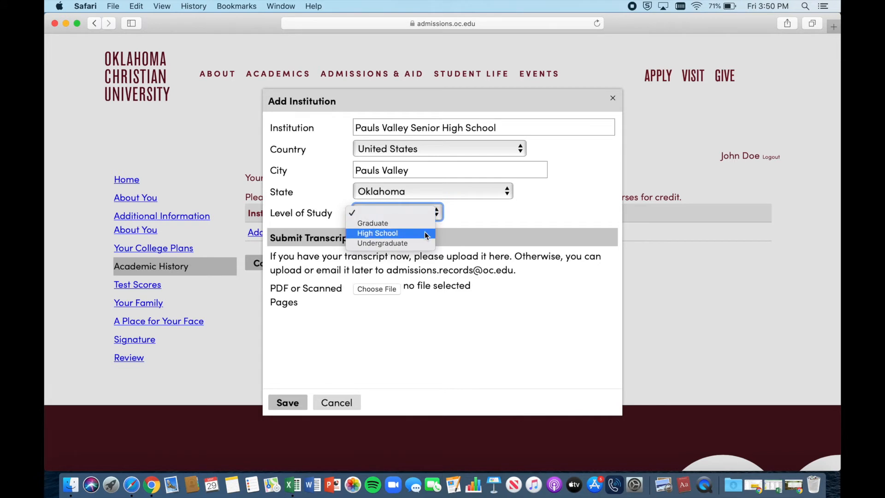
left_click(425, 235)
left_click(378, 229)
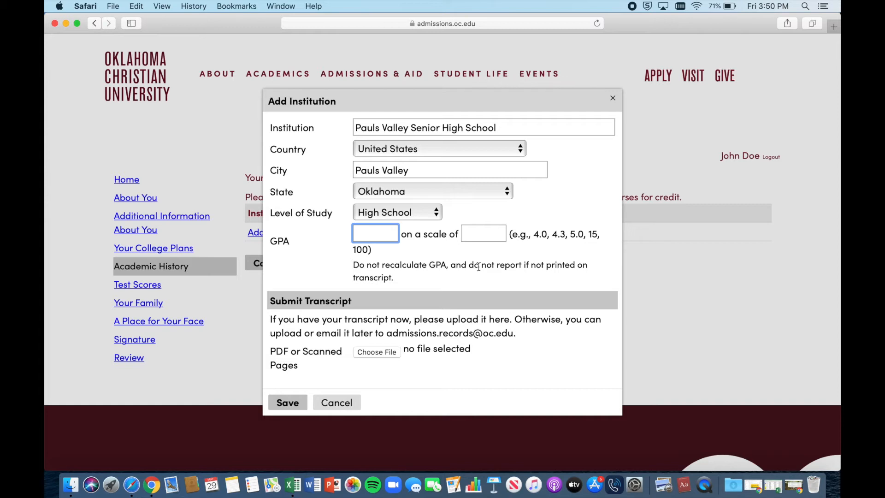
type("3.5")
left_click(490, 235)
type("4.0")
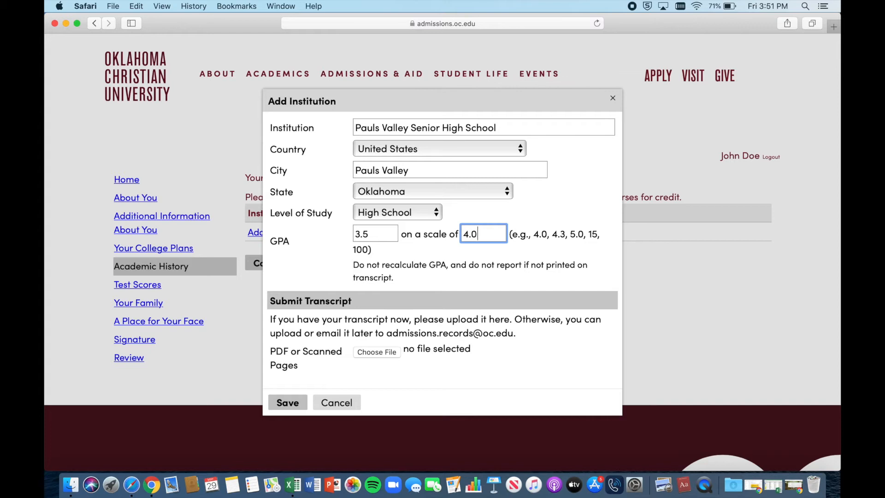
scroll(443, 272, "down", 2)
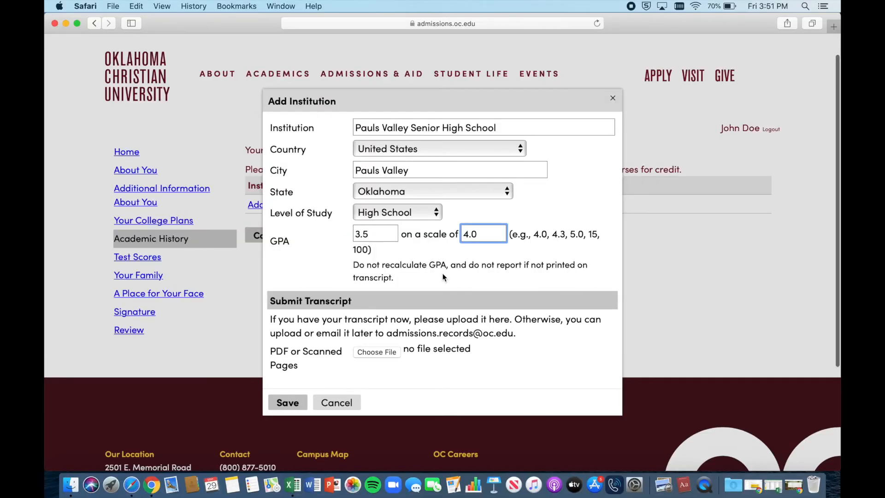
left_click(288, 403)
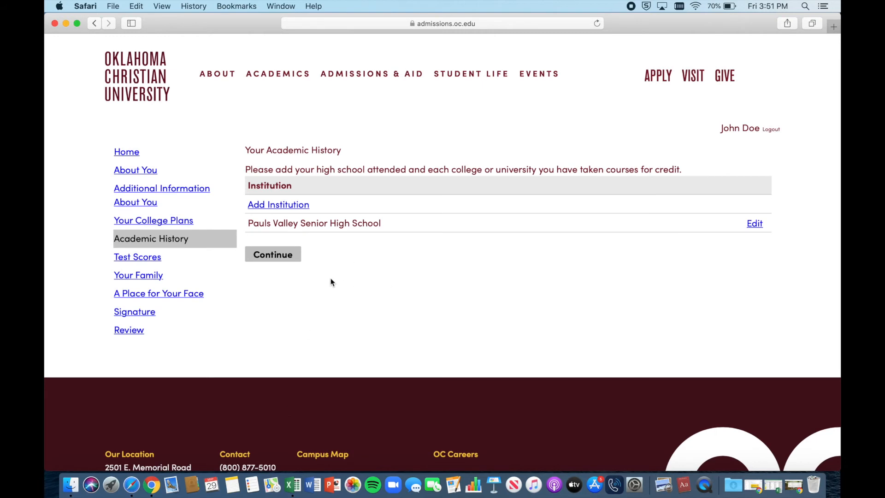
Step: Add Oklahoma City Community College at Undergraduate level with GPA 3.0 of 4.0 and save
left_click(286, 204)
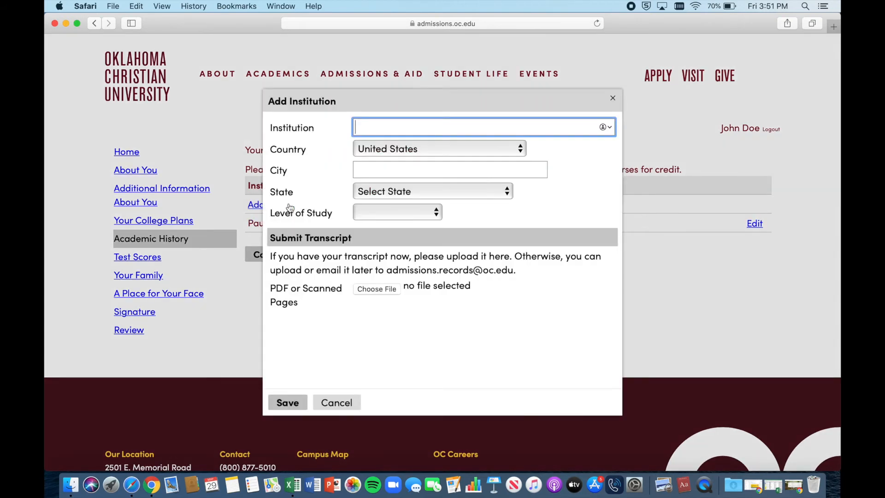
type("Okla")
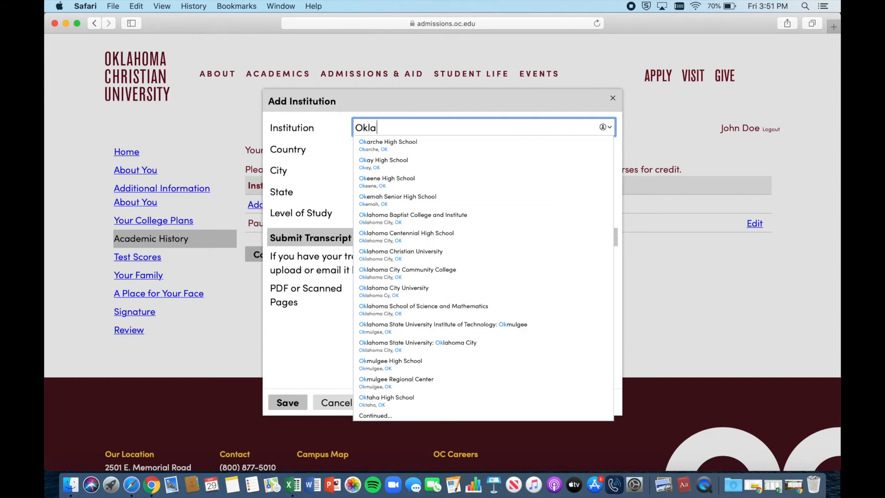
type("homa City Comm")
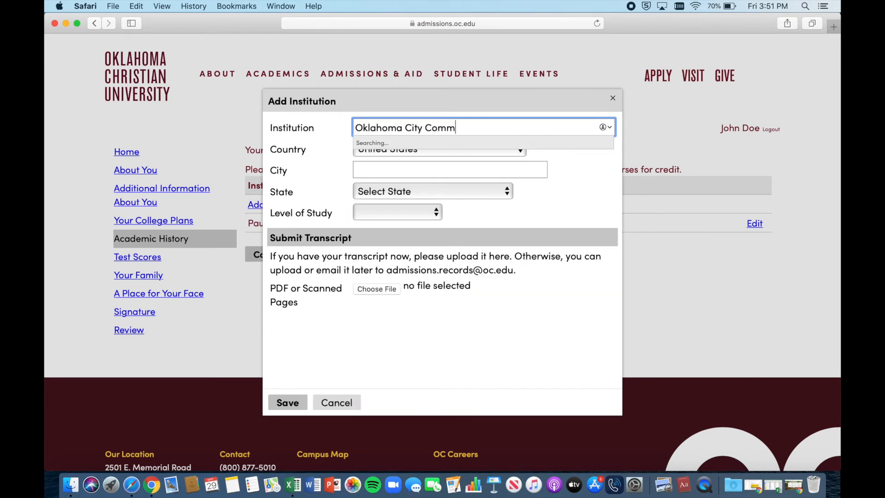
left_click(468, 148)
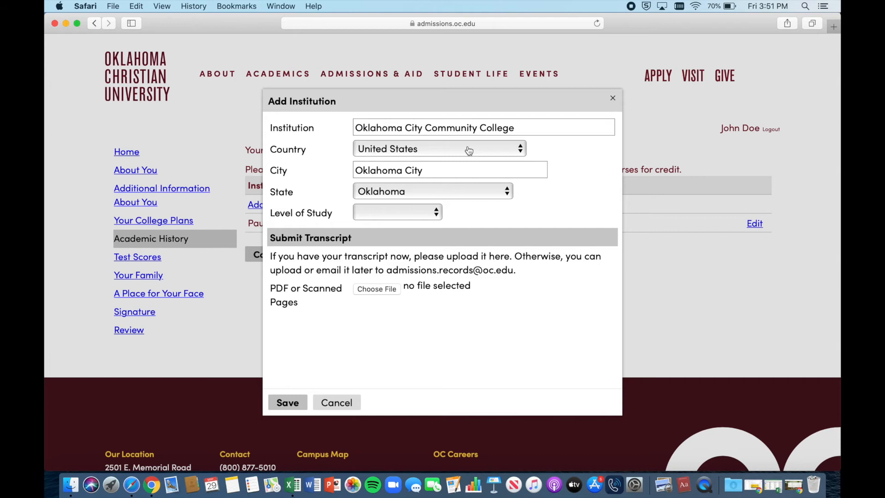
left_click(397, 211)
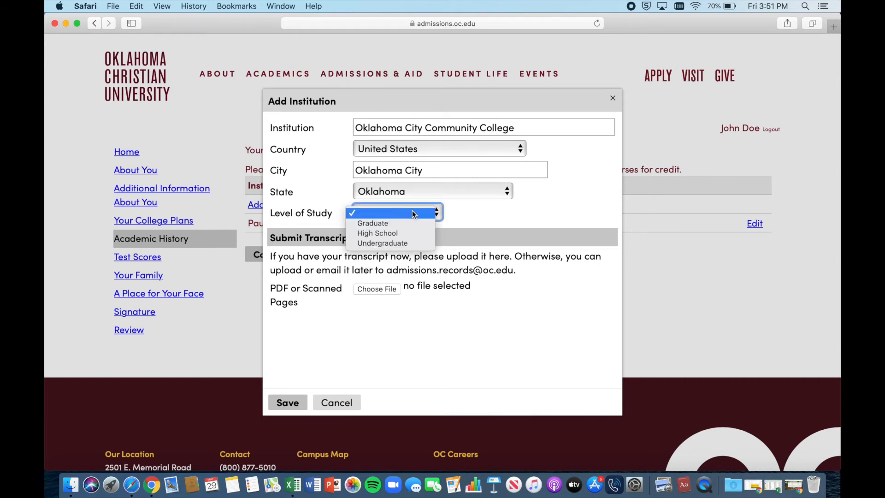
left_click(420, 244)
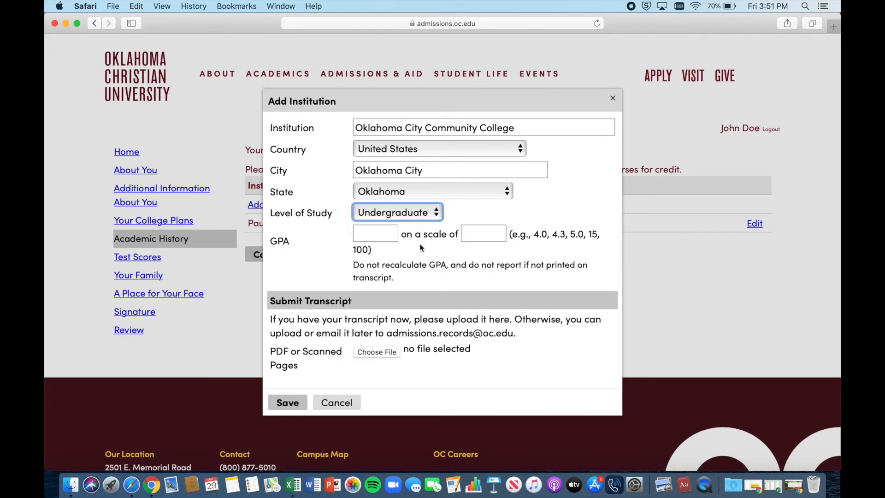
key("Tab")
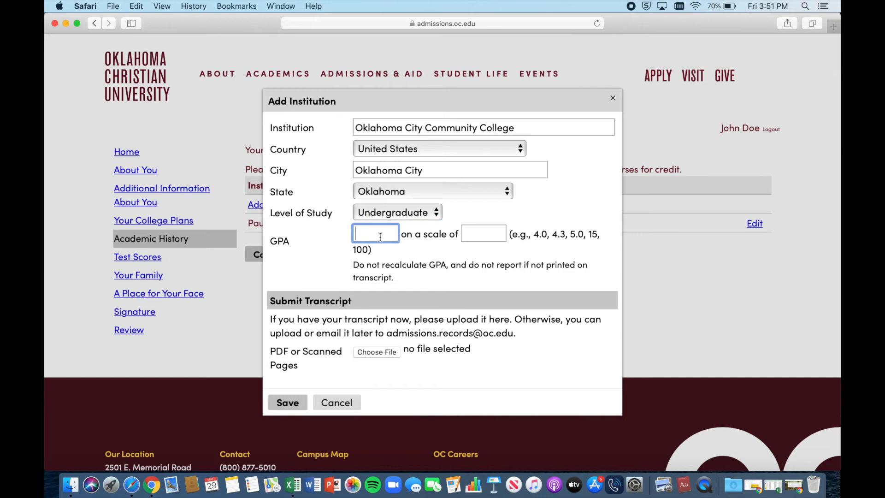
type("3.0")
left_click(474, 232)
type("4.0")
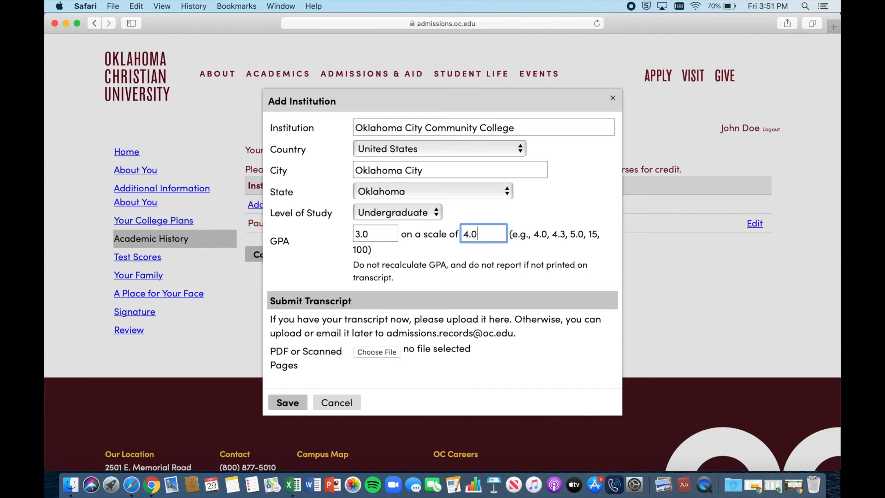
scroll(460, 286, "down", 2)
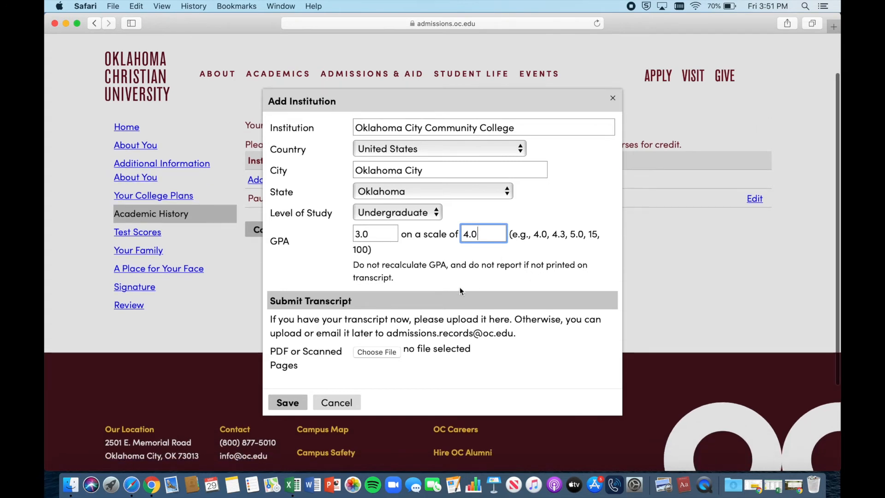
left_click(307, 400)
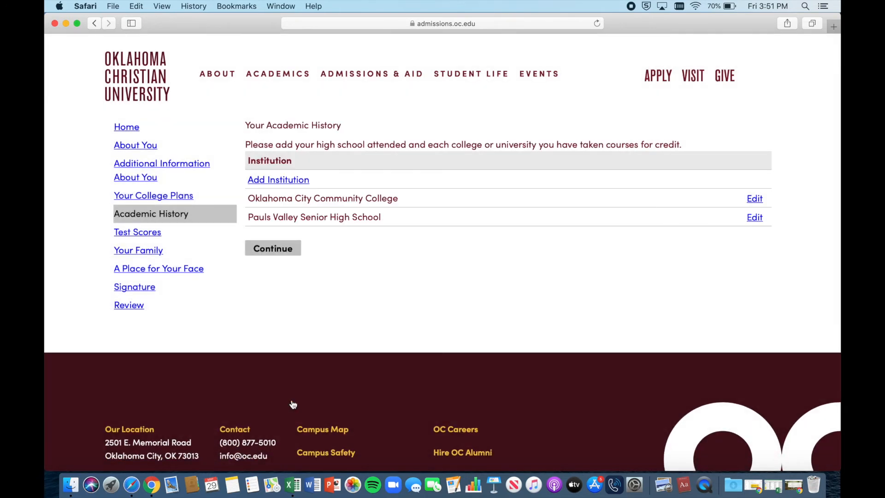
Step: On the test scores page, add an ACT test dated May 15, 2019
left_click(269, 251)
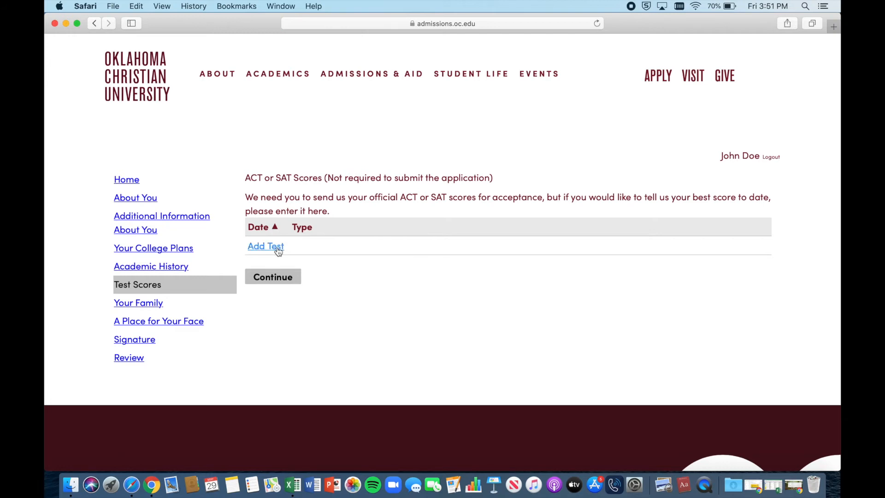
left_click(276, 247)
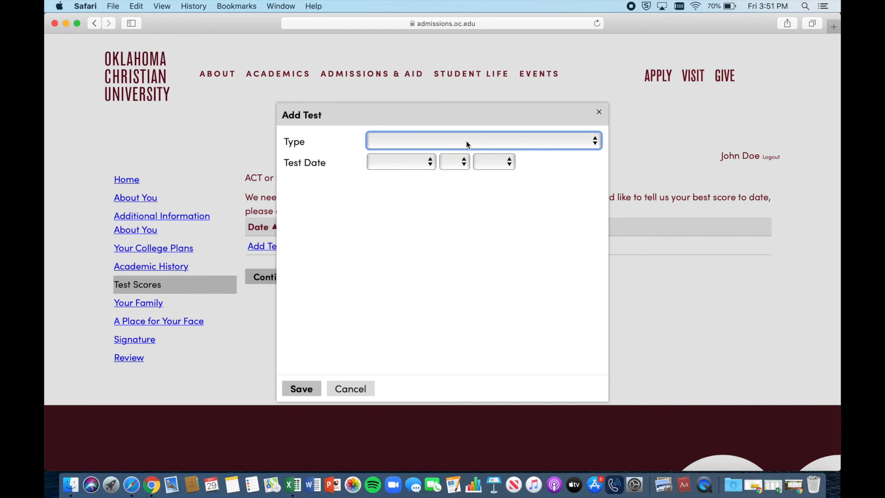
left_click(467, 144)
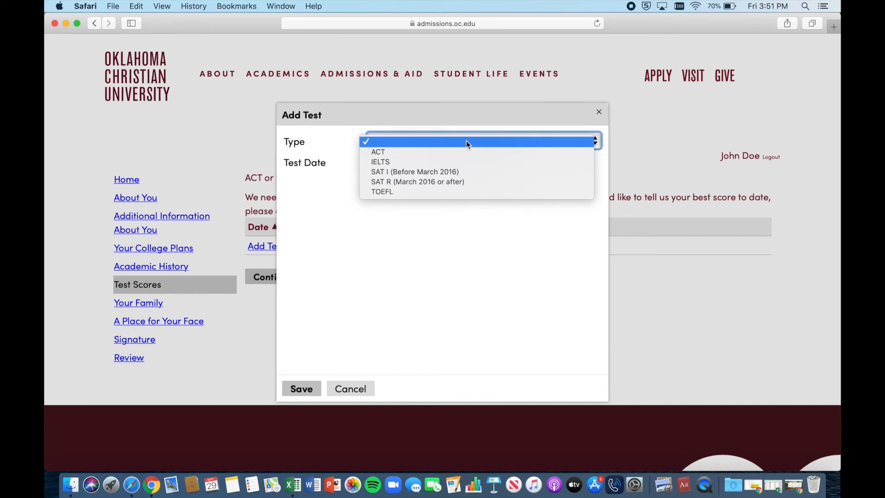
left_click(397, 153)
left_click(399, 163)
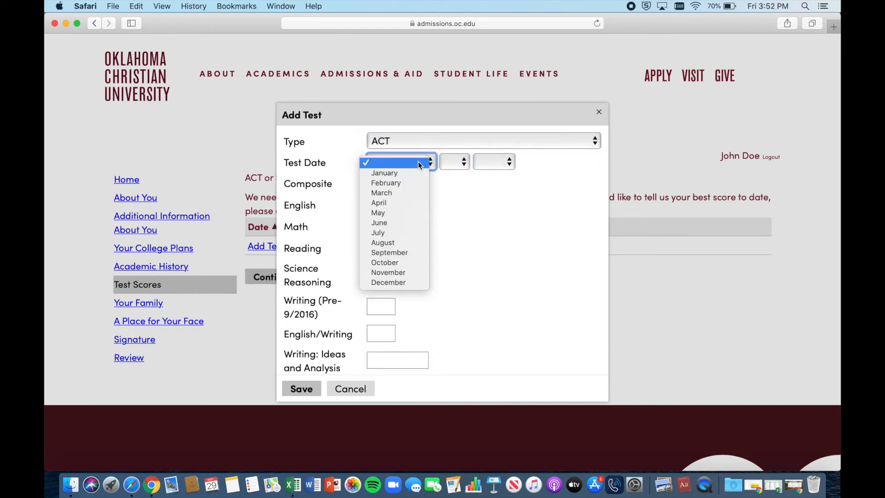
left_click(406, 213)
left_click(454, 162)
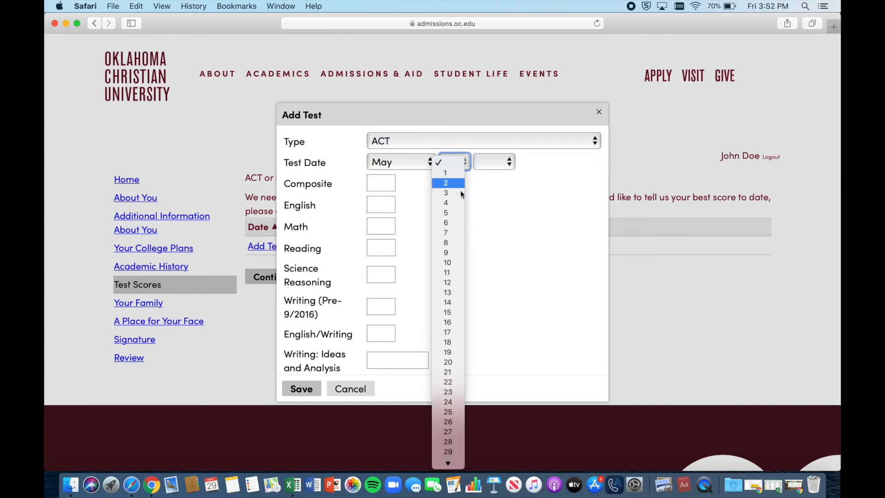
left_click(453, 310)
left_click(499, 166)
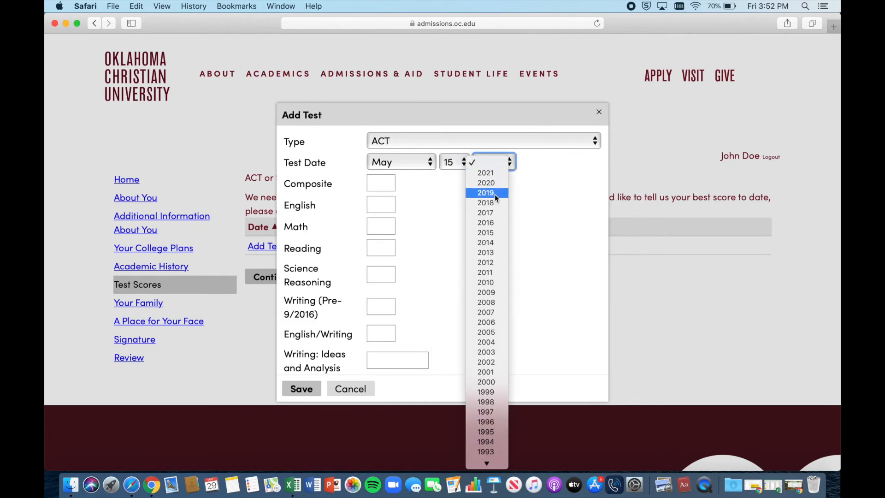
left_click(494, 193)
Step: Enter an ACT composite score of 21, save the test, and continue to family information
left_click(373, 183)
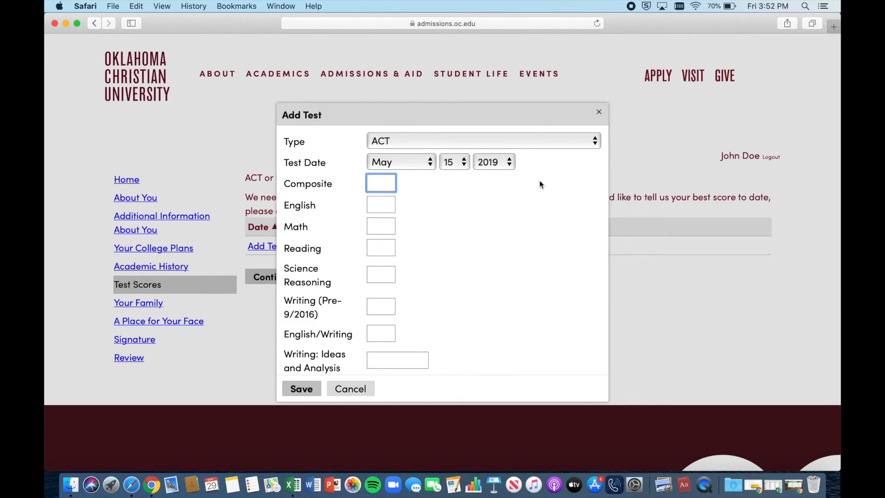
type("21")
left_click(381, 206)
scroll(397, 284, "down", 3)
scroll(396, 281, "down", 5)
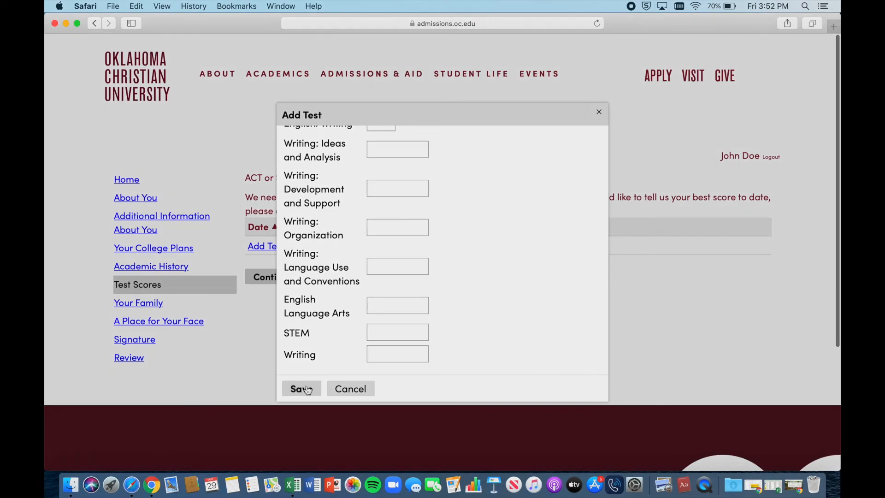
left_click(306, 388)
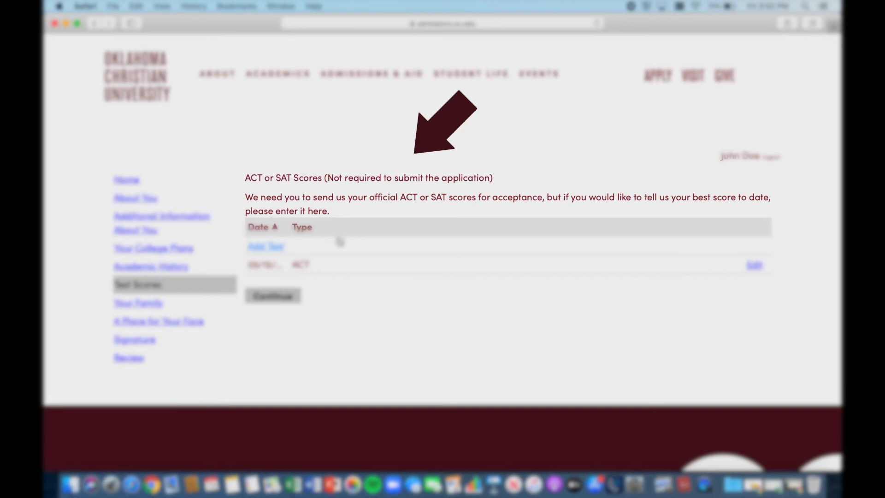
left_click(283, 298)
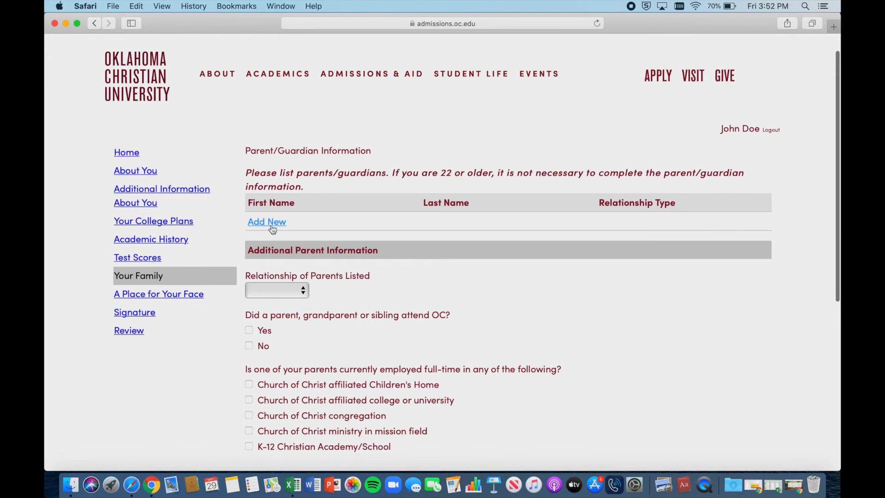
Step: Add the mother as a parent with prefix Mrs., not deceased, entering her first and last name
left_click(267, 222)
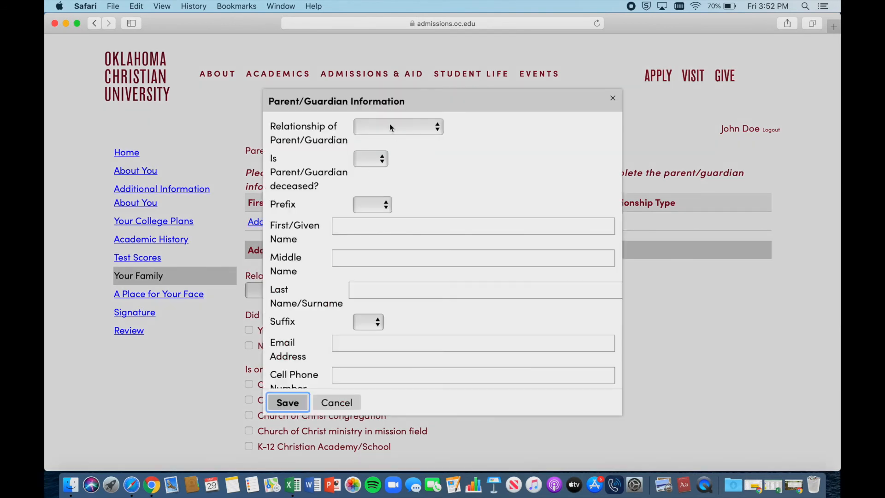
left_click(389, 124)
left_click(387, 168)
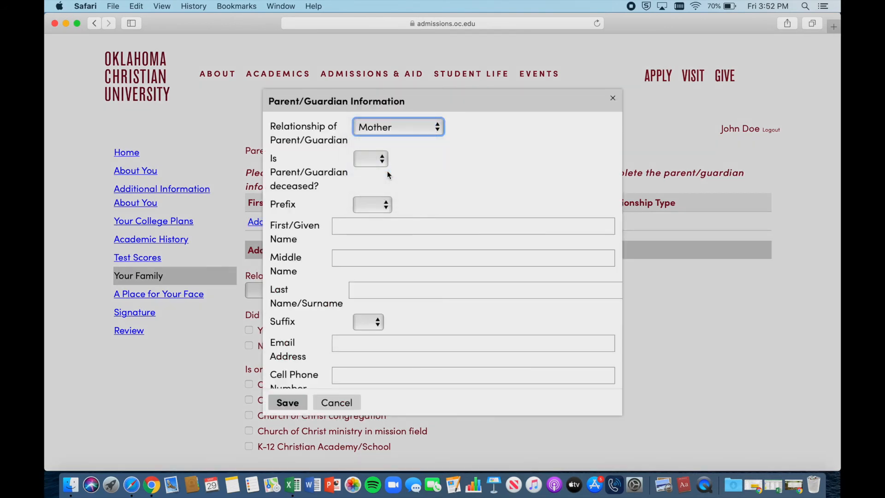
left_click(373, 162)
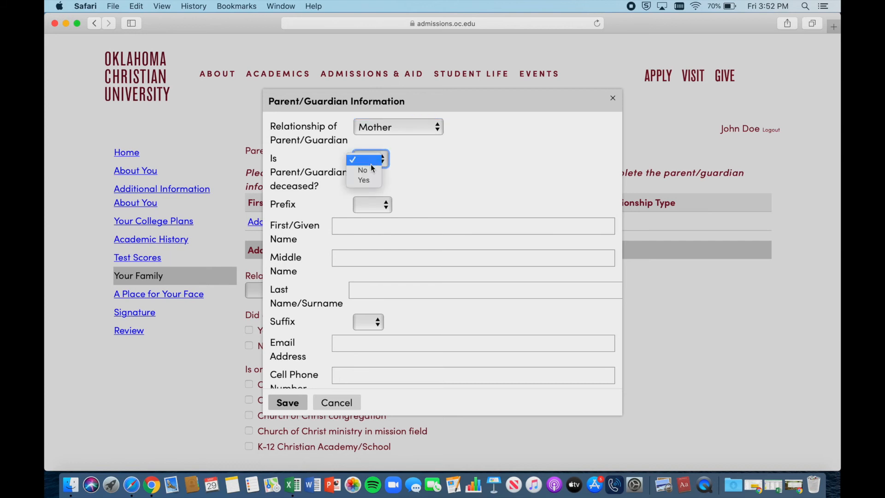
left_click(368, 171)
left_click(376, 205)
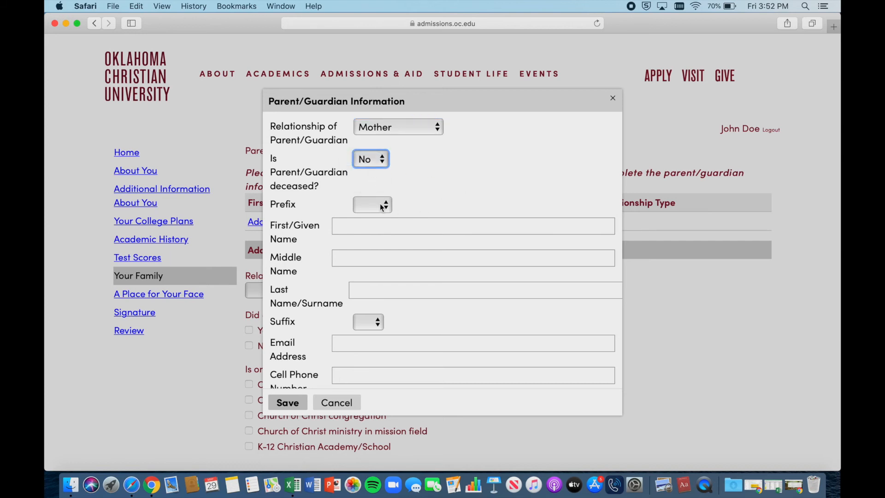
left_click(369, 233)
left_click(362, 229)
type("Jane")
key("Tab")
key("Tab")
type("Doe")
scroll(360, 244, "down", 1)
scroll(360, 244, "down", 3)
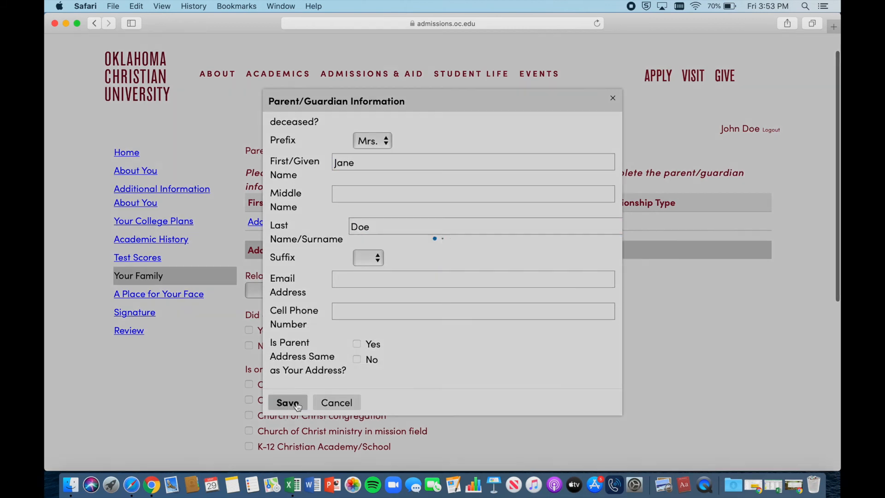
left_click(288, 403)
Step: Add the father with his first and last name and suffix Sr. to the parents list
left_click(285, 190)
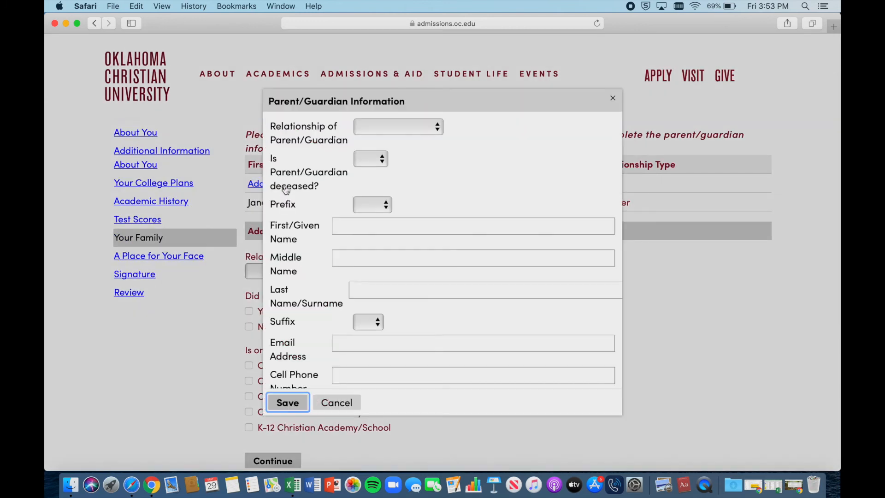
left_click(368, 128)
left_click(378, 147)
left_click(355, 225)
type("John")
left_click(396, 291)
type("Doe")
left_click(369, 321)
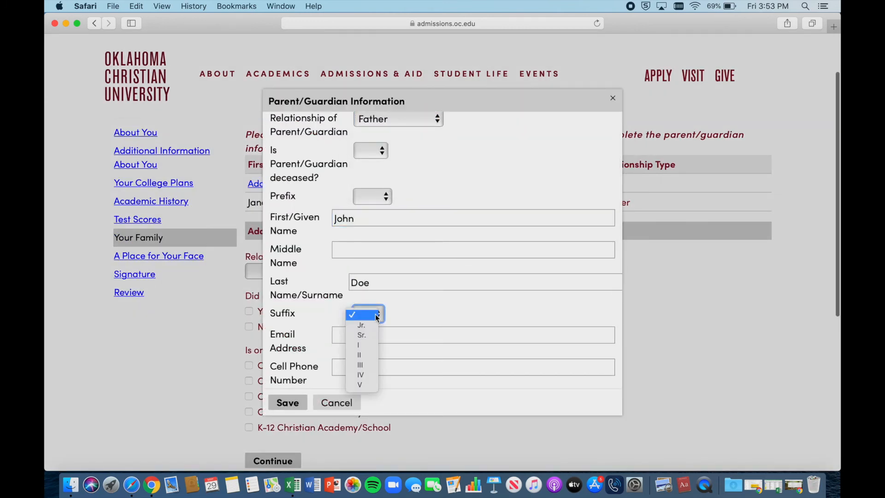
left_click(370, 331)
scroll(428, 316, "down", 4)
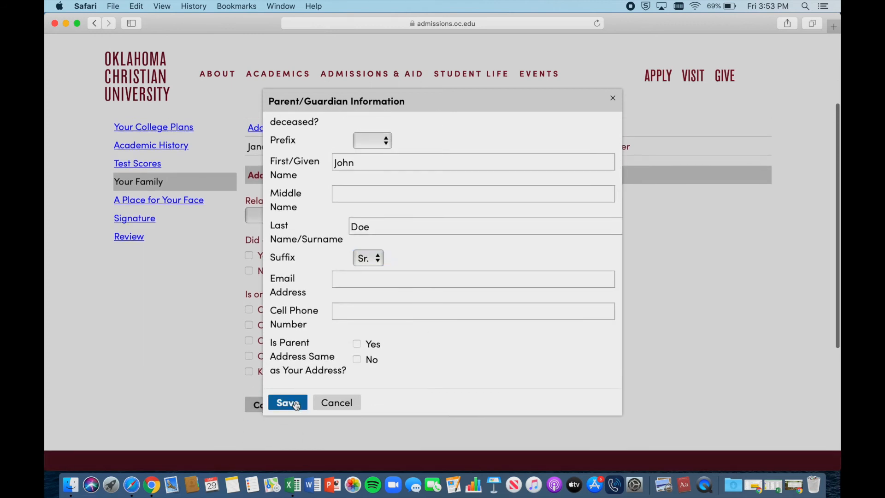
left_click(294, 400)
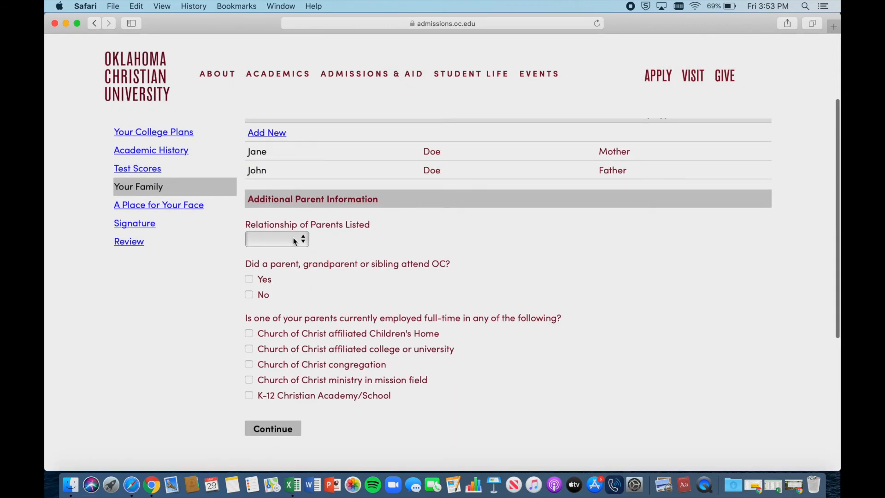
Step: Set Relationship of Parents Listed to Married and answer No to a family member attending OC
left_click(296, 241)
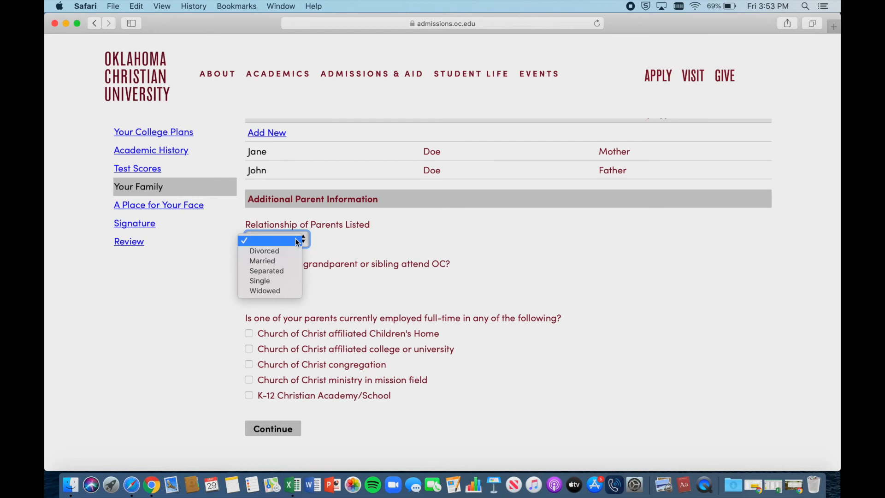
left_click(291, 261)
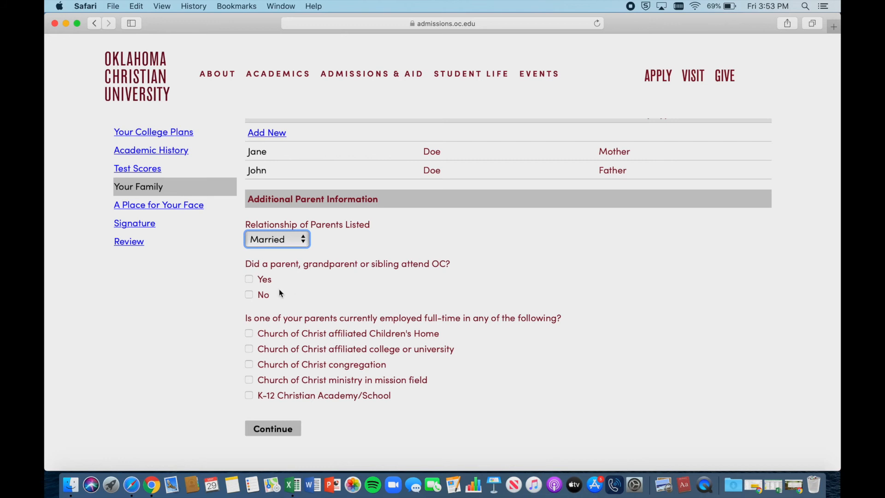
left_click(249, 295)
scroll(316, 277, "down", 3)
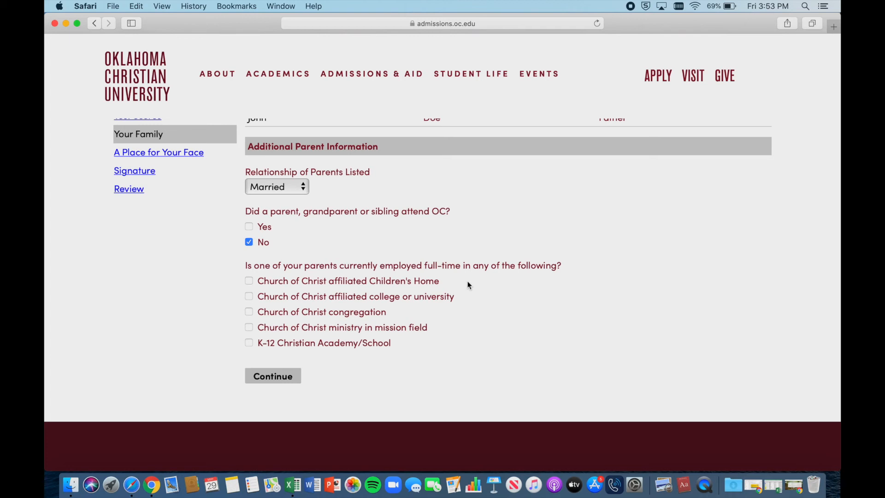
Step: Submit the completed Your Family section to reach the portfolio upload page
left_click(274, 377)
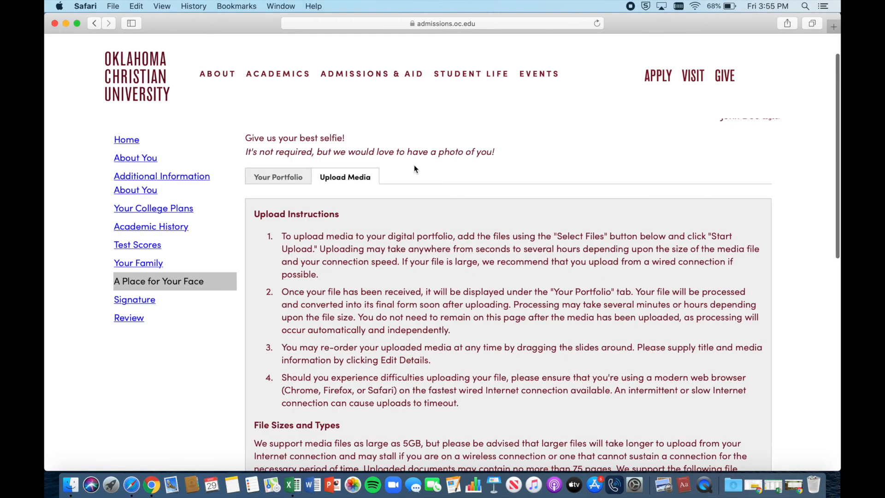
scroll(414, 169, "down", 5)
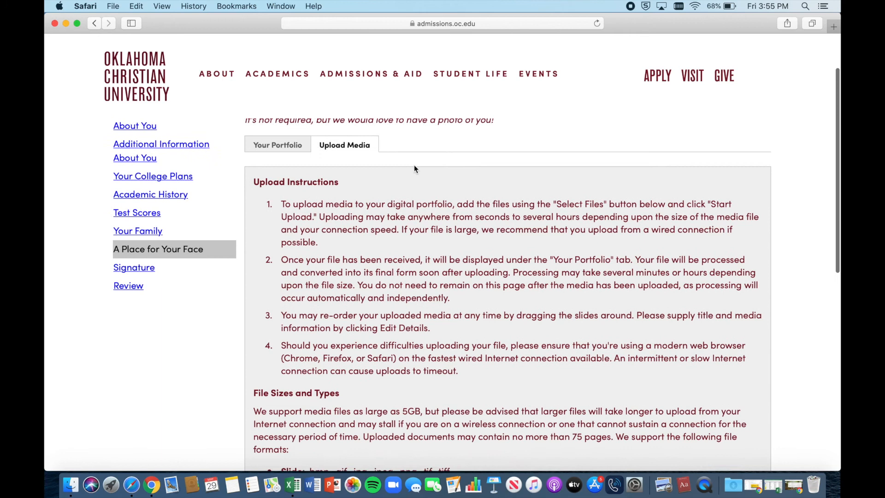
scroll(414, 164, "down", 3)
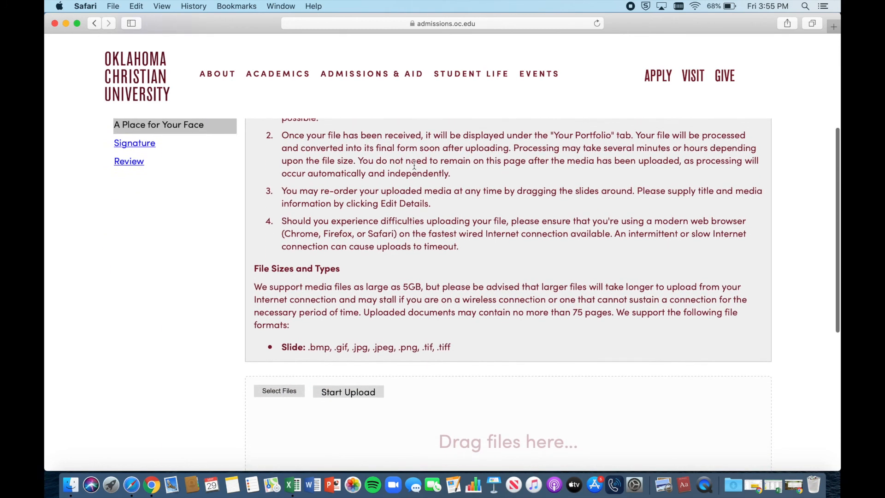
Step: Upload the applicant's JPEG photo from Documents to the portfolio and continue to Signature
left_click(286, 385)
left_click(347, 64)
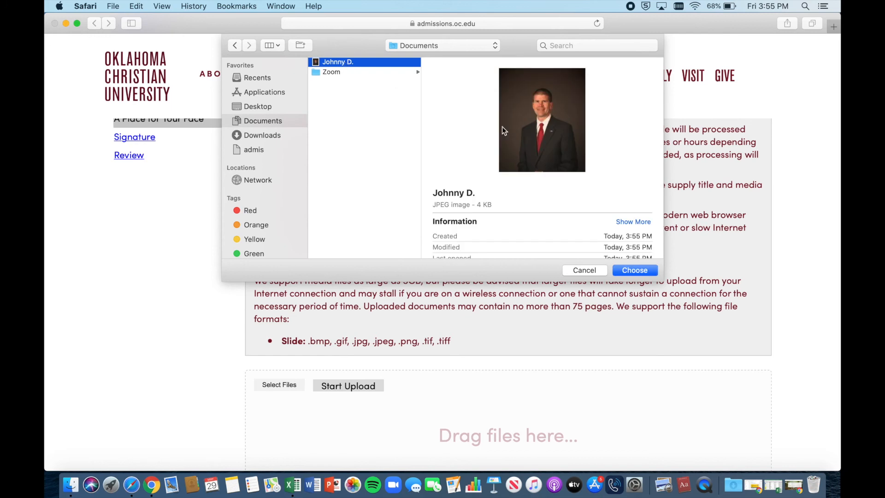
left_click(635, 270)
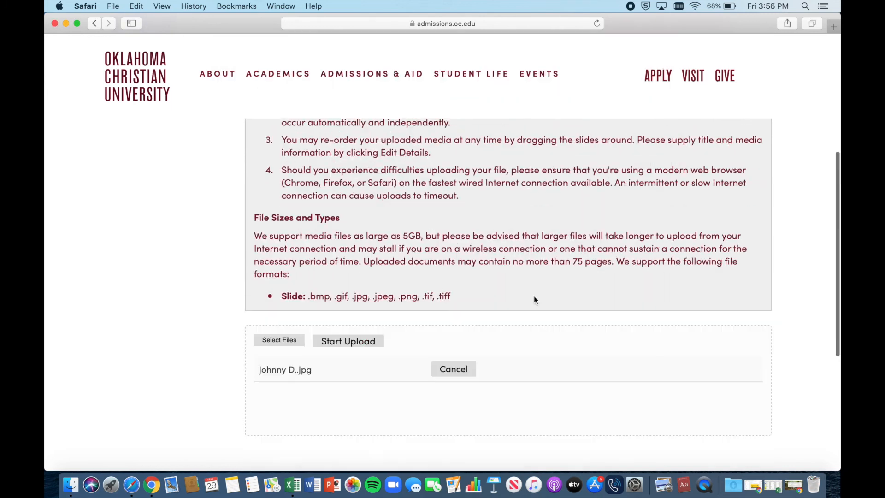
left_click(360, 342)
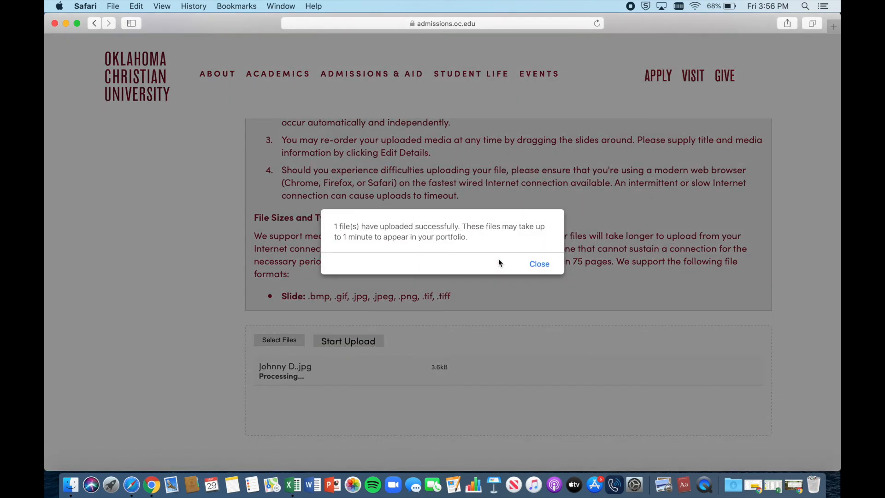
left_click(540, 264)
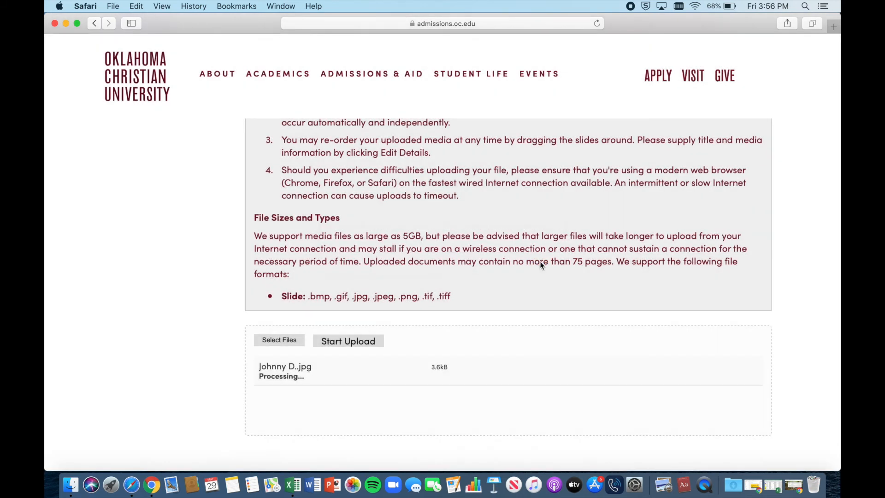
left_click(273, 399)
left_click(367, 303)
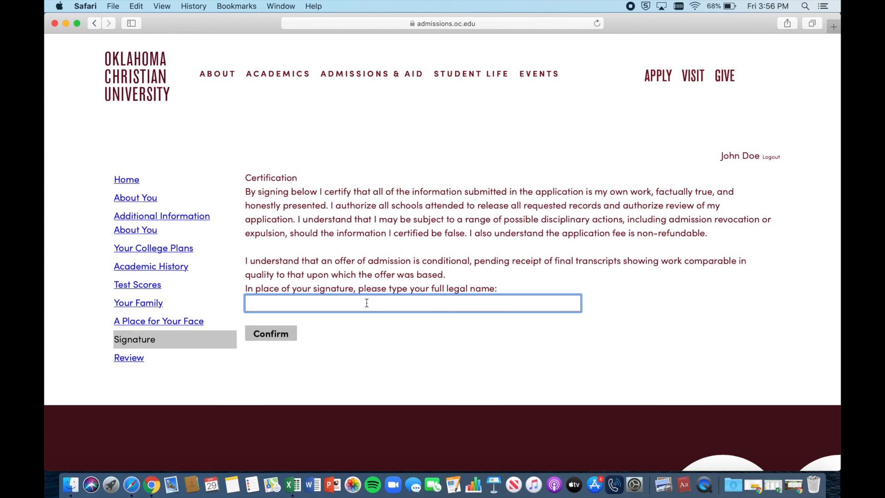
Step: Sign the certification with the applicant's full legal name and confirm it
type("John Doe Jr.")
left_click(282, 341)
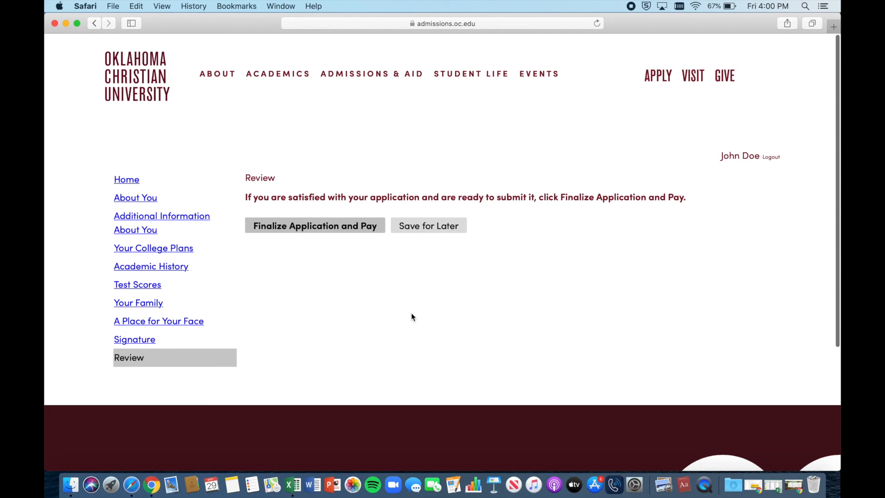
Step: Finalize the application and accept that it can no longer be changed
left_click(336, 227)
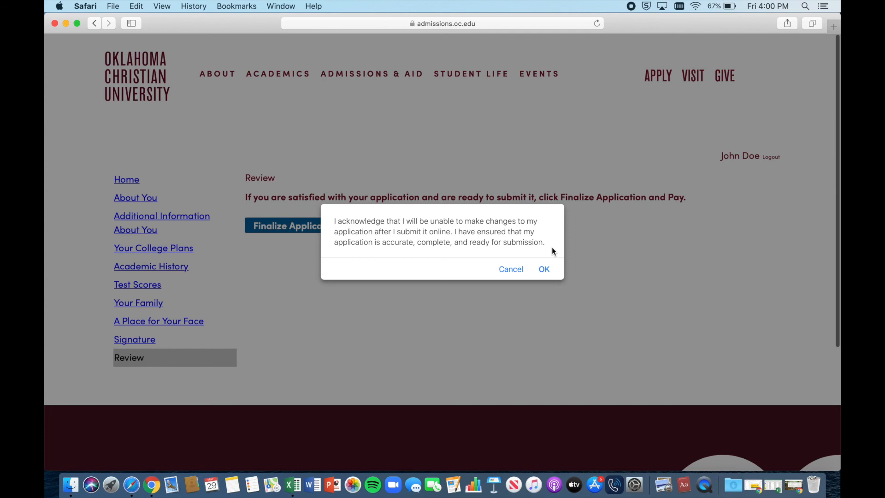
left_click(544, 270)
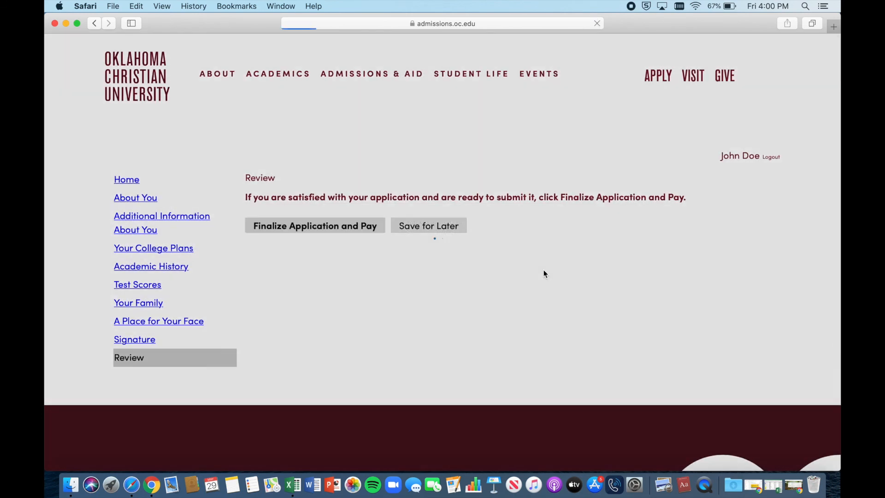
scroll(537, 243, "down", 2)
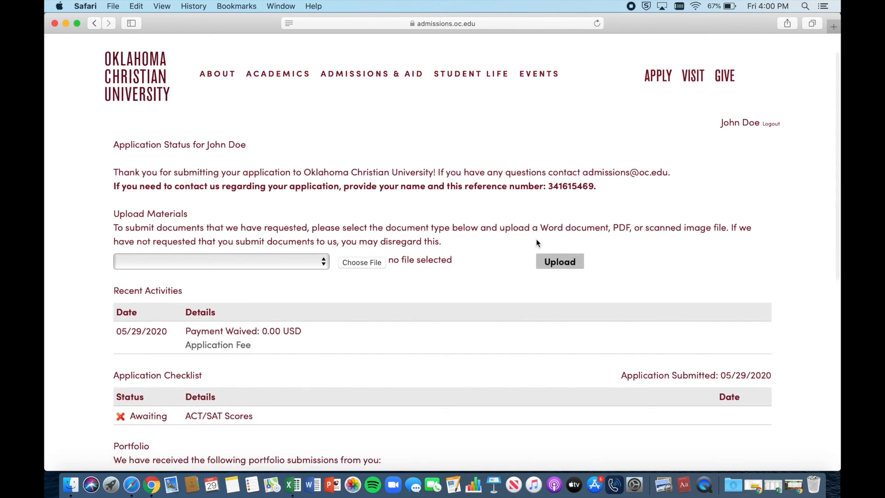
scroll(536, 243, "down", 1)
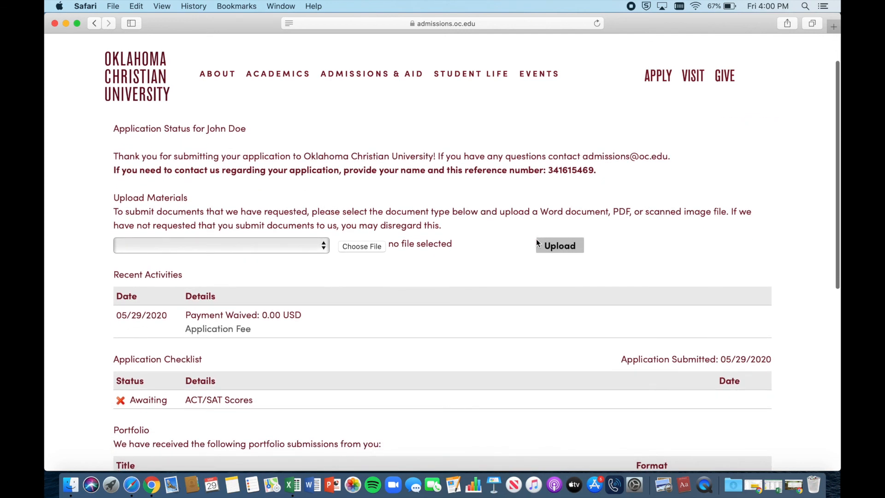
left_click(283, 248)
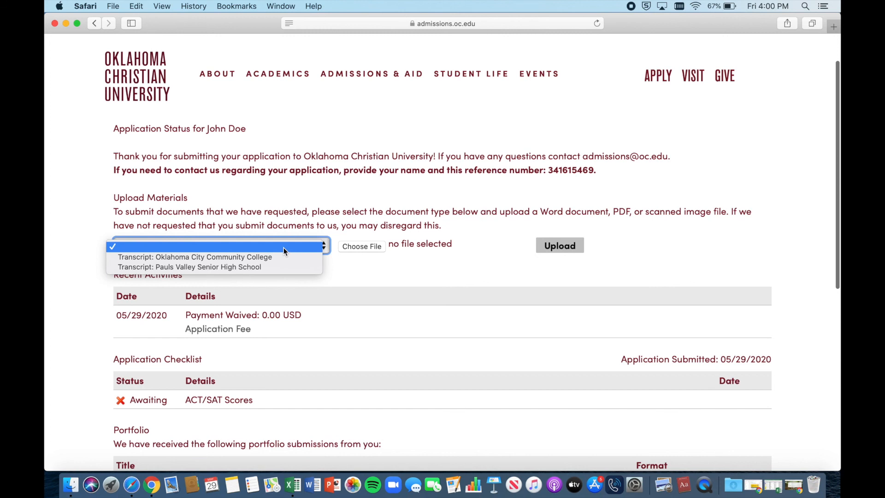
left_click(336, 193)
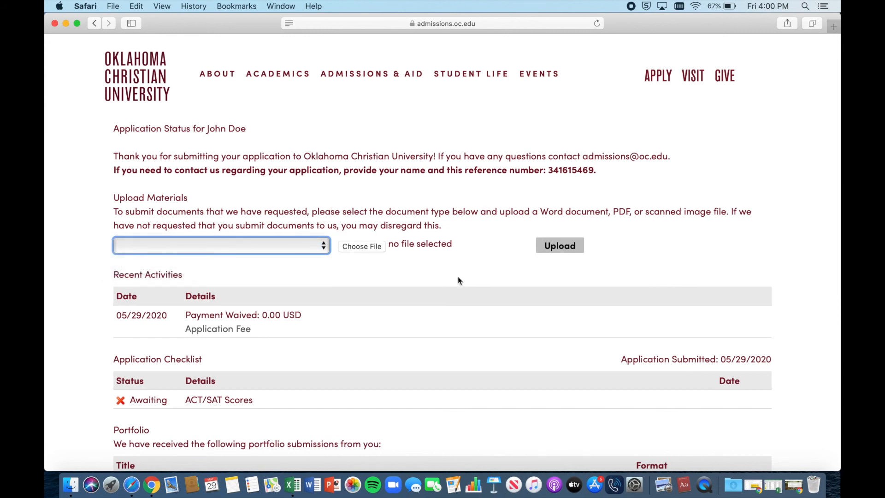
scroll(458, 276, "down", 5)
scroll(331, 258, "down", 2)
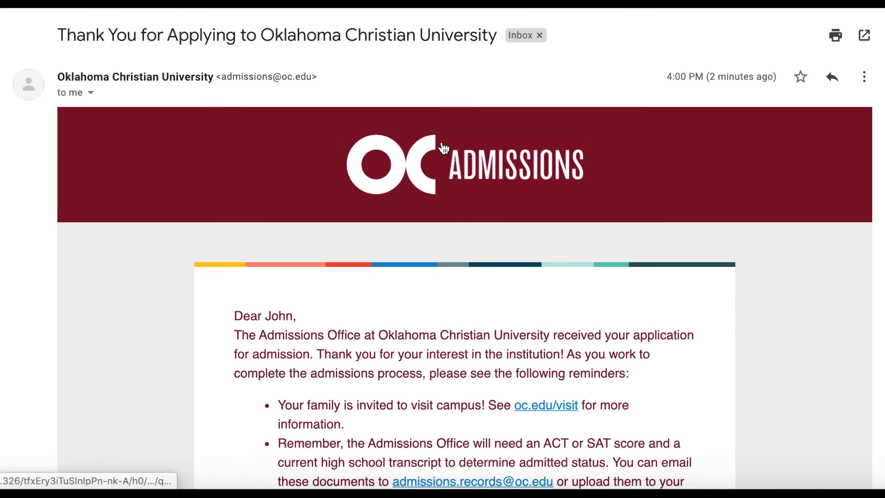
Step: Scroll through the confirmation email down to the OC Admissions Office sign-off
scroll(443, 148, "down", 3)
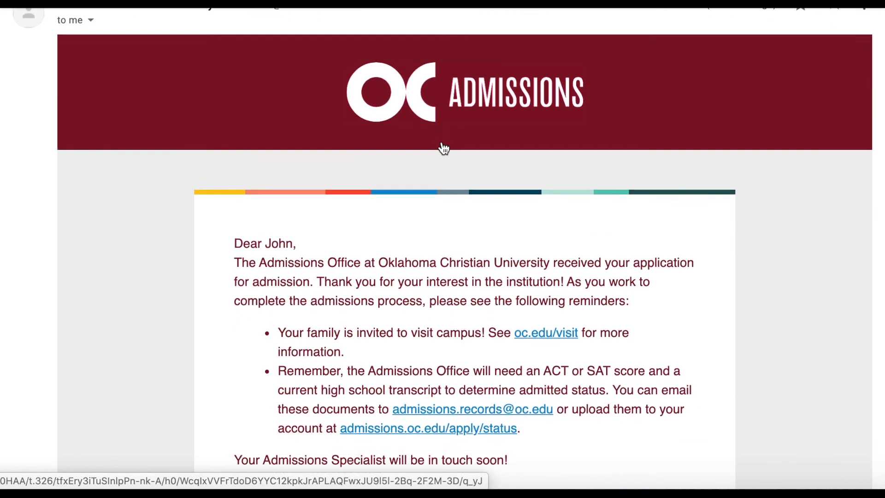
scroll(441, 148, "down", 2)
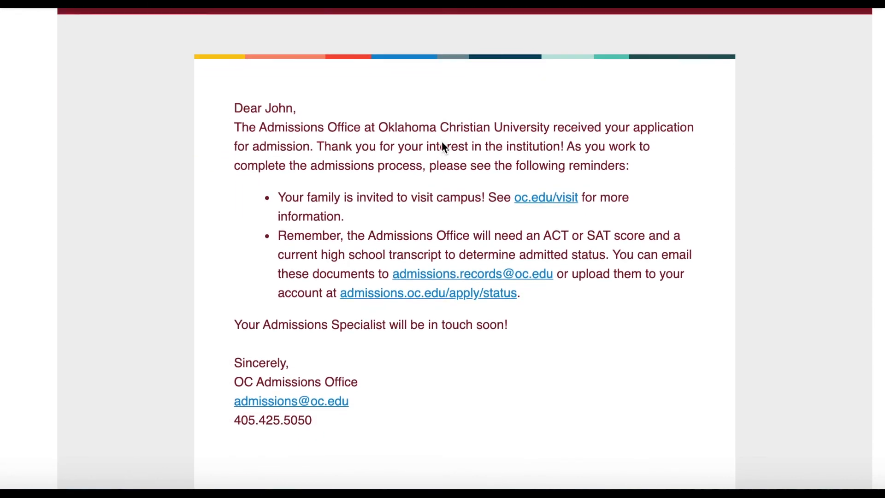
scroll(762, 160, "down", 1)
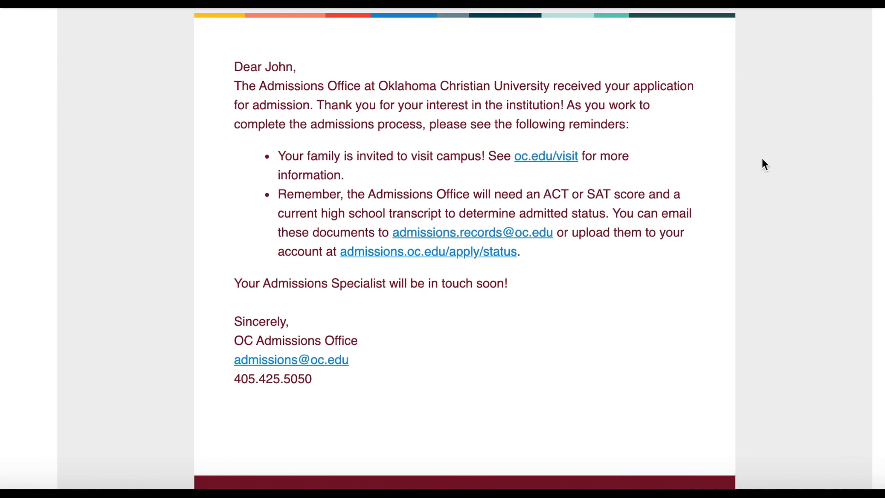